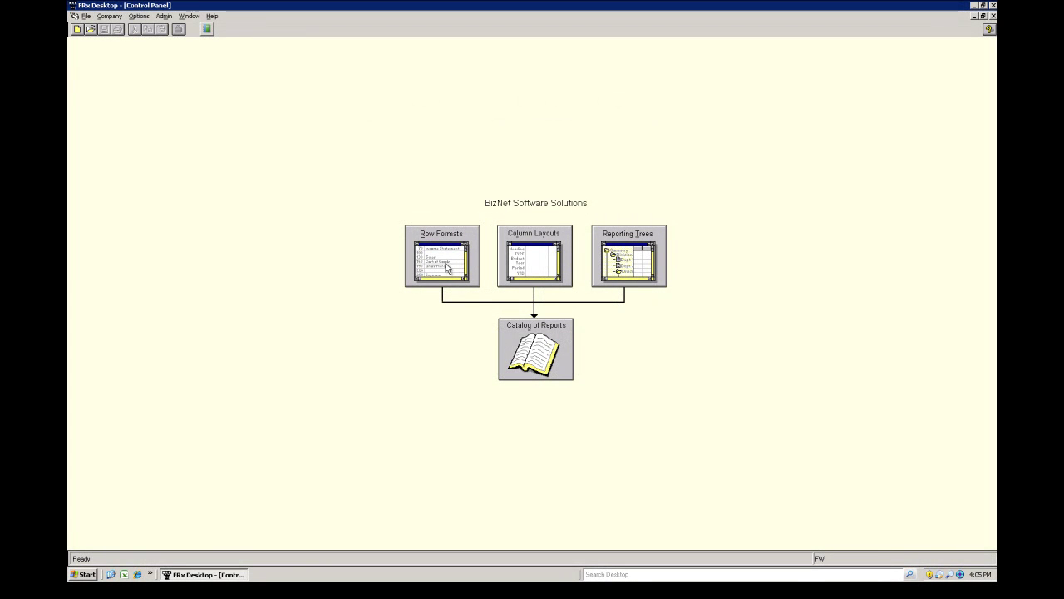
# - Open the Income_OpsCPU row format from the list of saved row formats
pyautogui.click(446, 267)
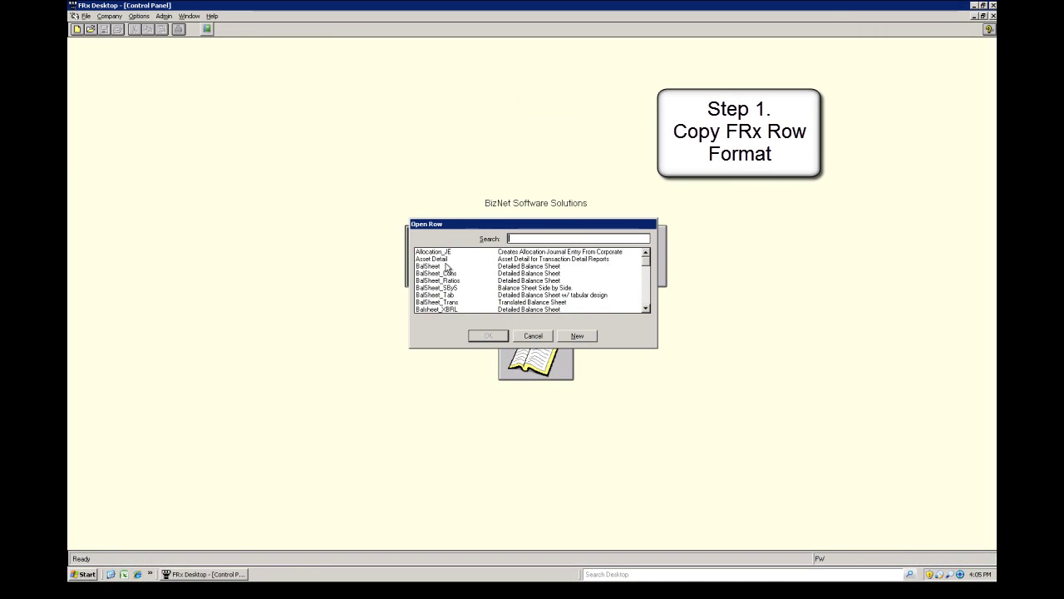
pyautogui.moveTo(647, 269); pyautogui.dragTo(646, 288)
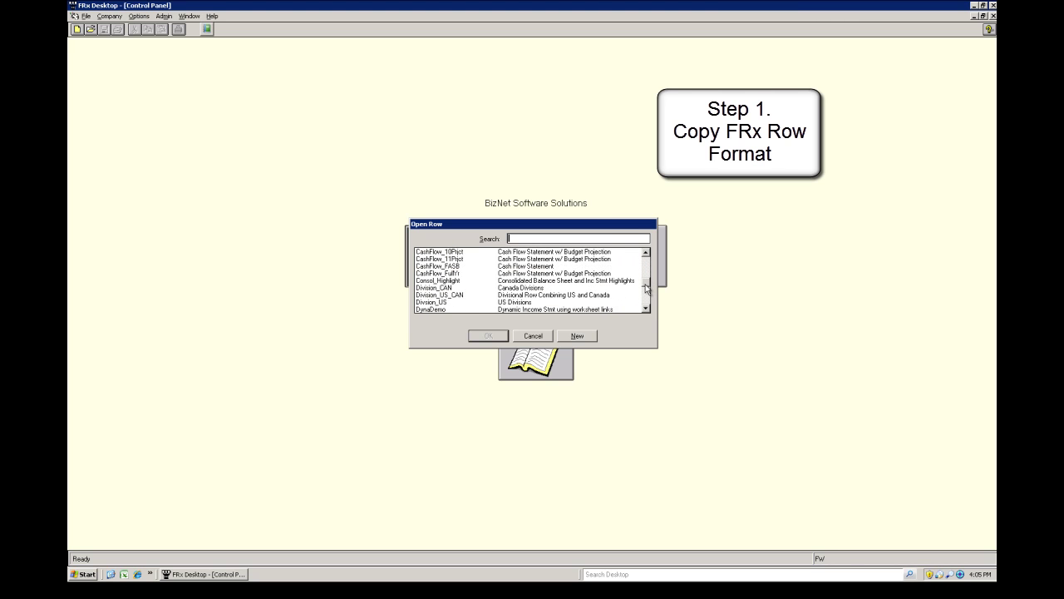
pyautogui.moveTo(647, 287); pyautogui.dragTo(647, 297)
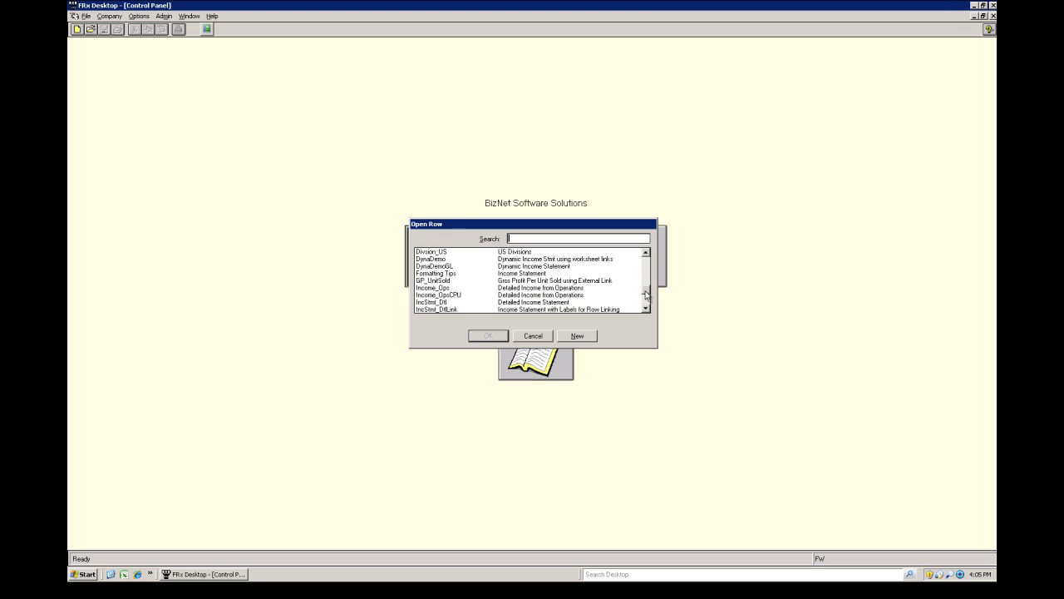
pyautogui.click(453, 295)
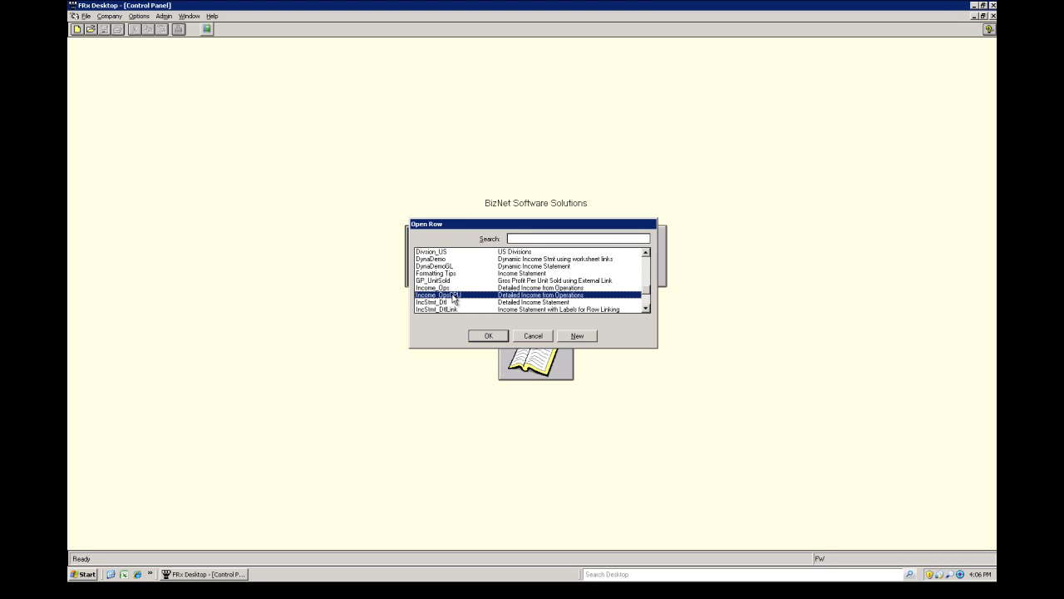
pyautogui.click(491, 336)
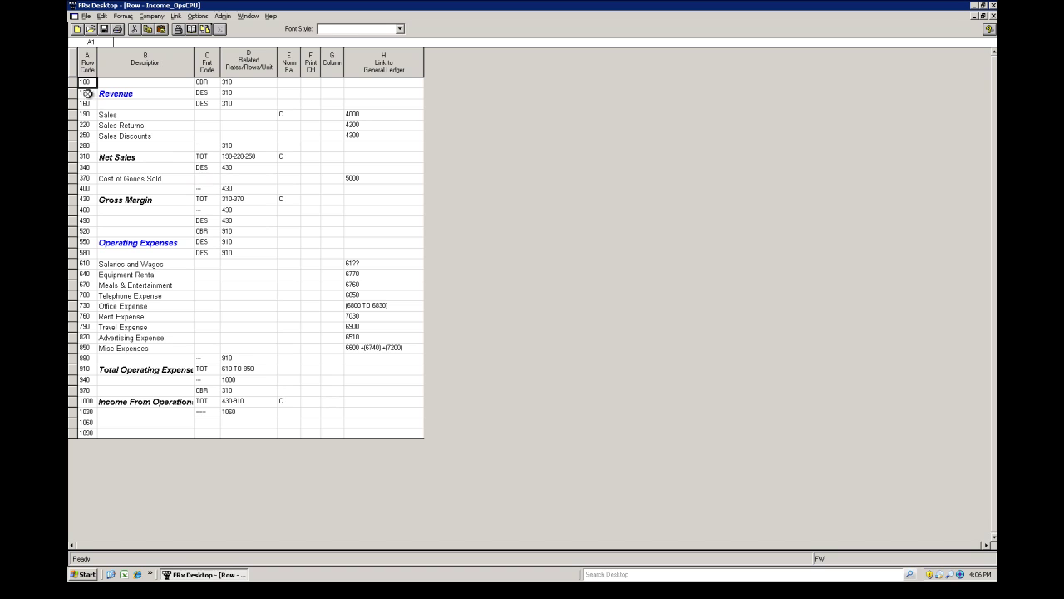
# - Select all rows of the Income_OpsCPU row format and copy them
pyautogui.moveTo(85, 83); pyautogui.dragTo(357, 432)
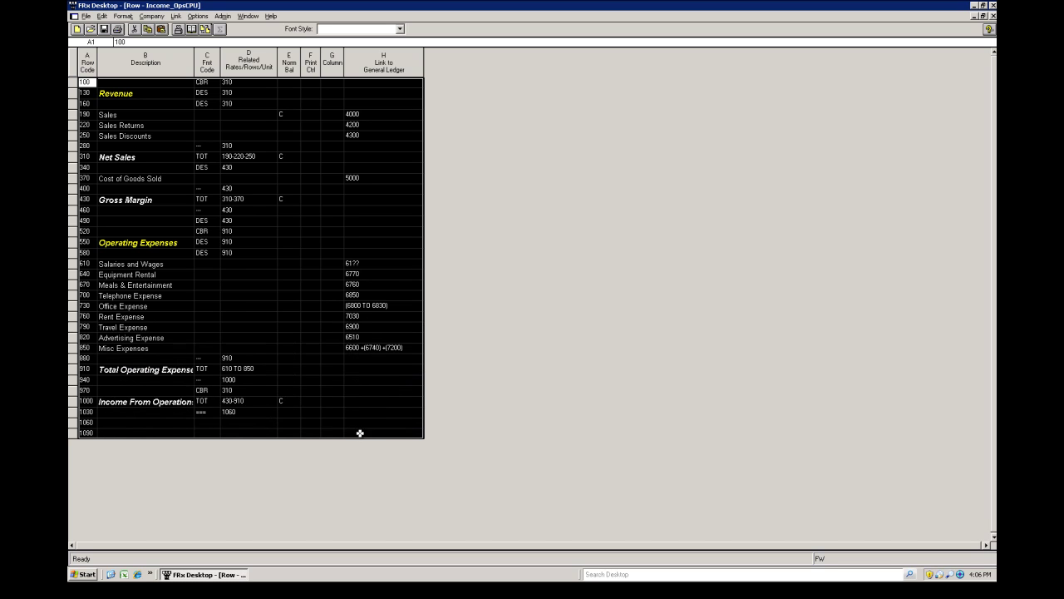
pyautogui.rightClick(352, 414)
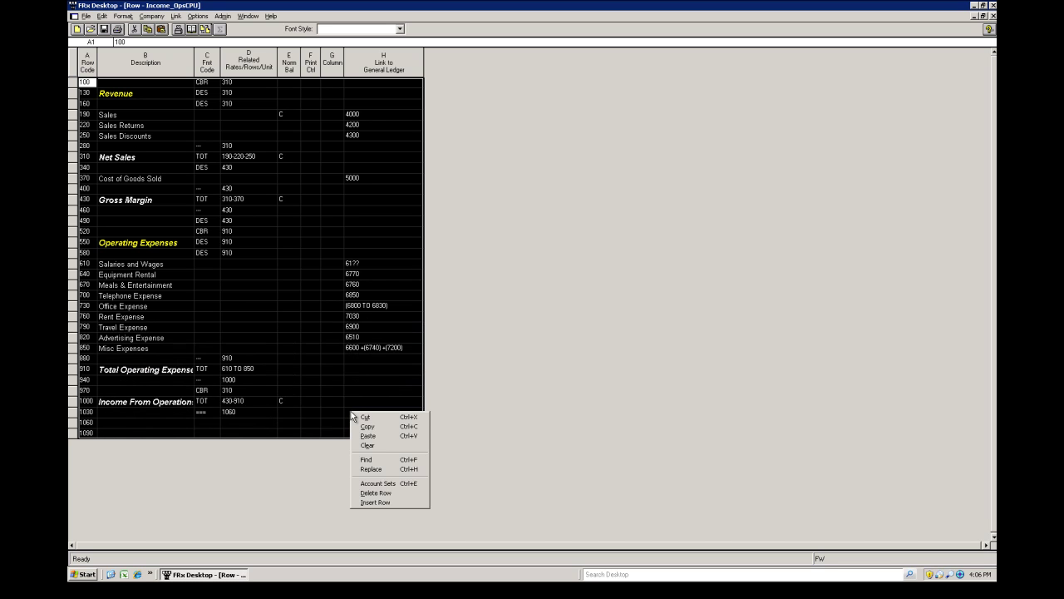
pyautogui.click(371, 424)
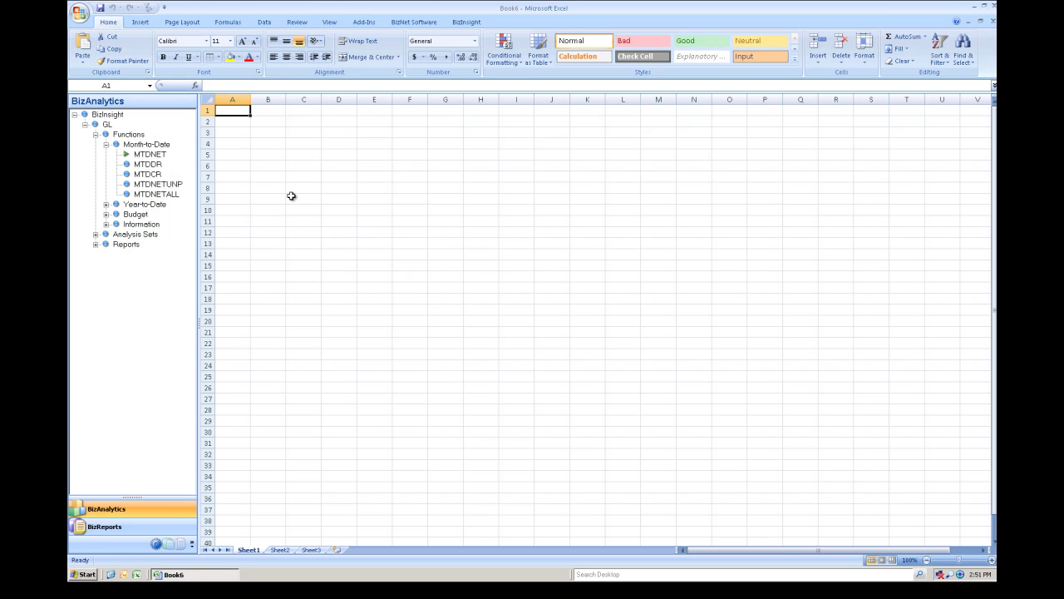
# - Paste the copied row format into A1 and autofit columns B and H
pyautogui.rightClick(232, 114)
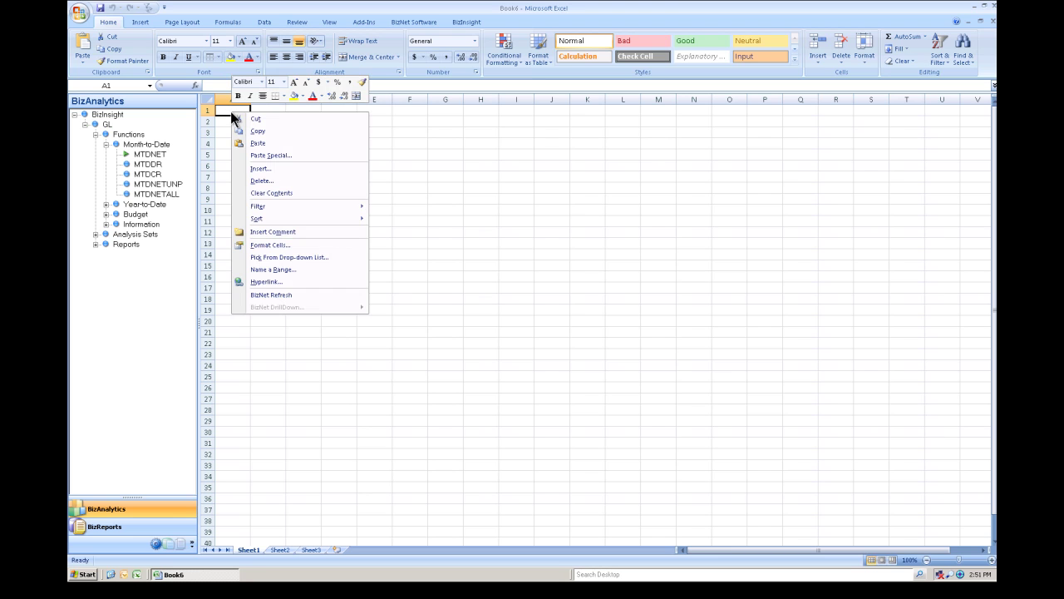
pyautogui.click(245, 139)
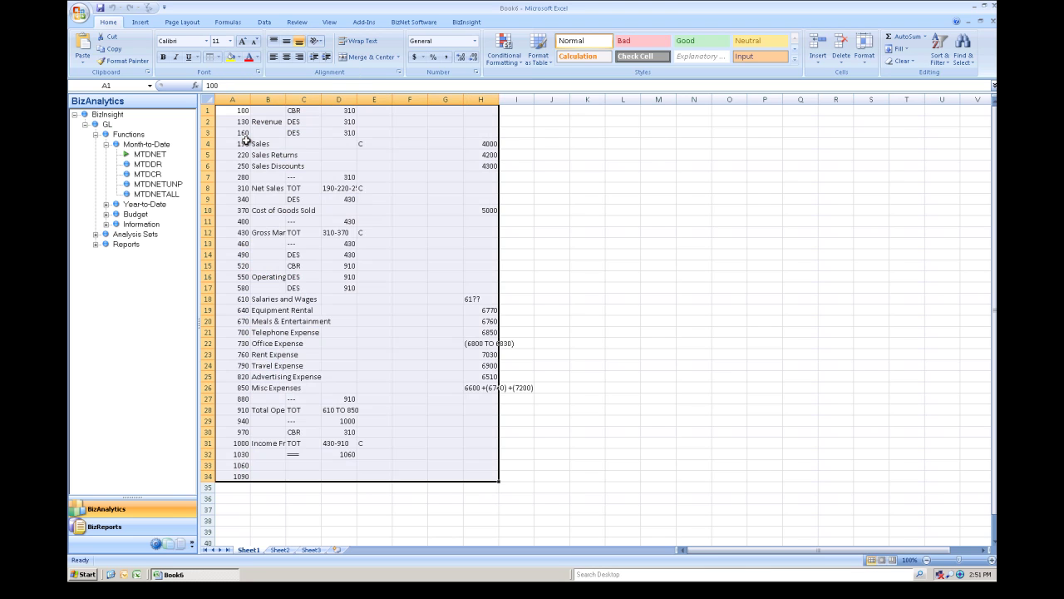
pyautogui.doubleClick(286, 99)
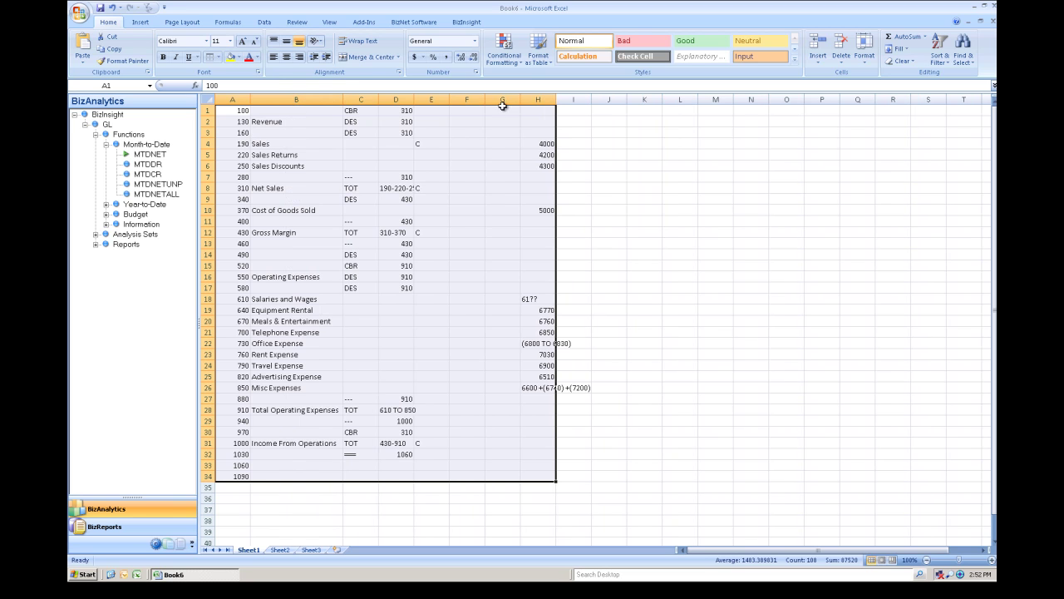
pyautogui.doubleClick(555, 99)
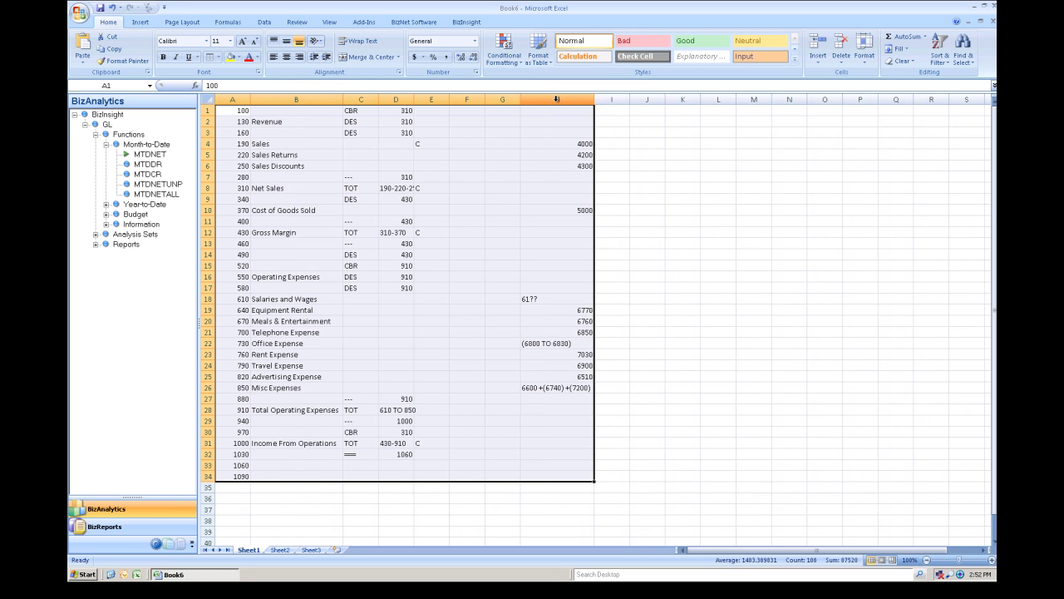
# - Delete the row code column A, then delete format columns B through D
pyautogui.click(233, 99)
pyautogui.rightClick(233, 99)
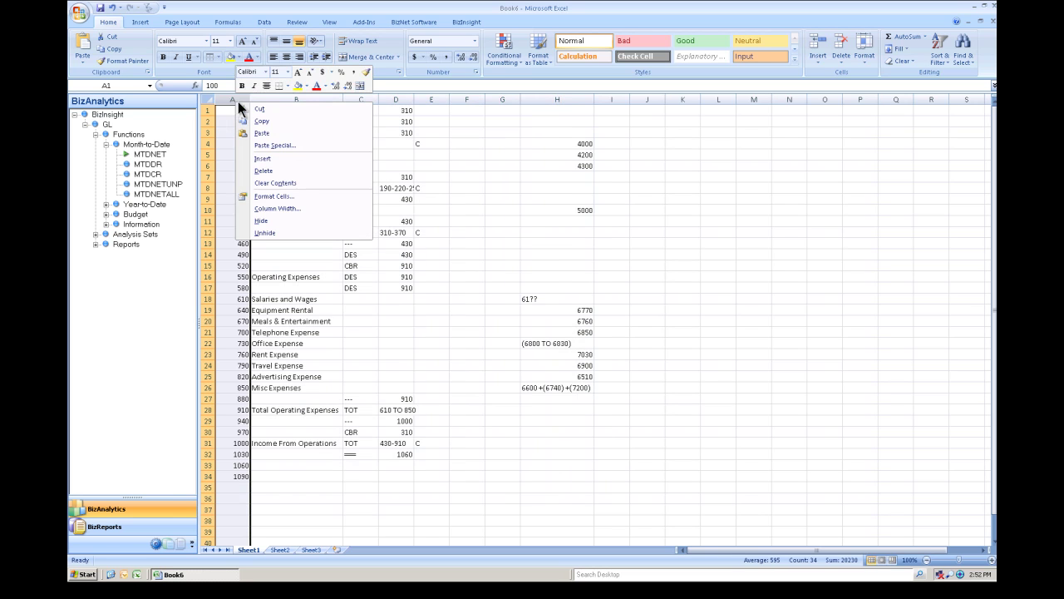
pyautogui.click(262, 166)
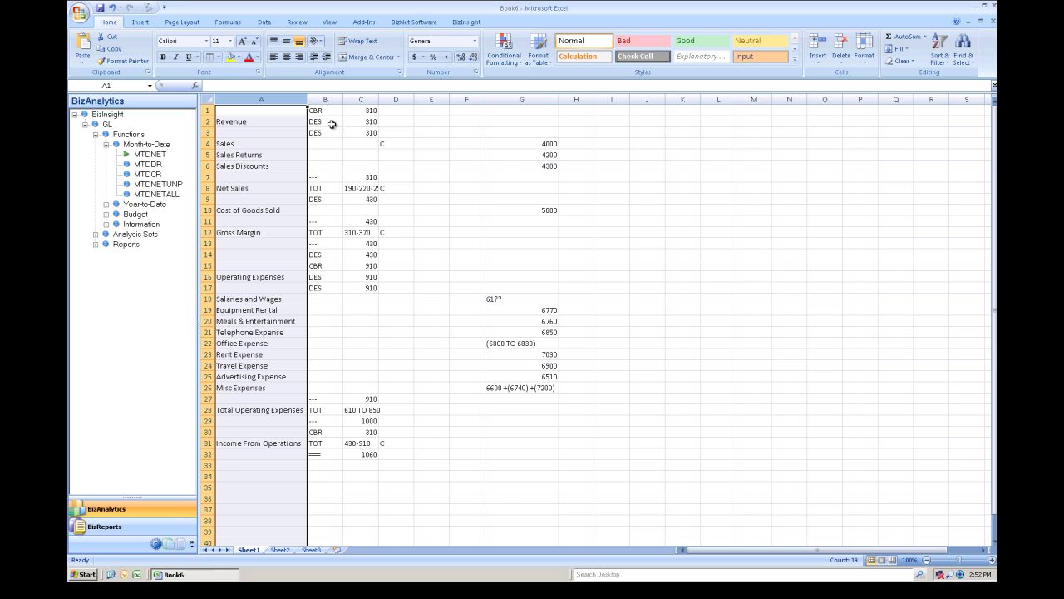
pyautogui.click(323, 99)
pyautogui.moveTo(323, 99); pyautogui.dragTo(384, 103)
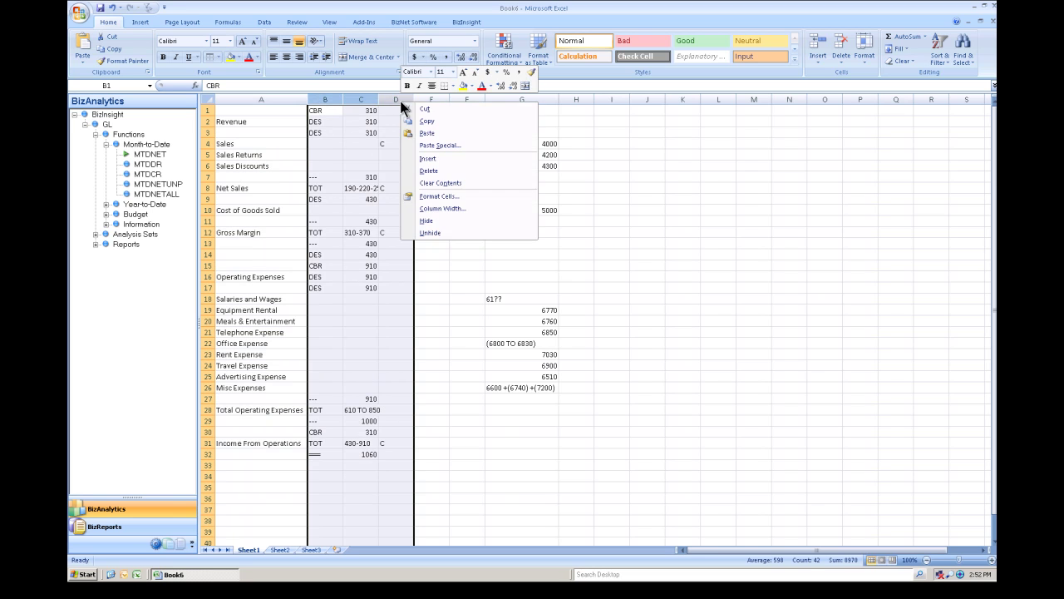
pyautogui.rightClick(400, 101)
pyautogui.click(426, 170)
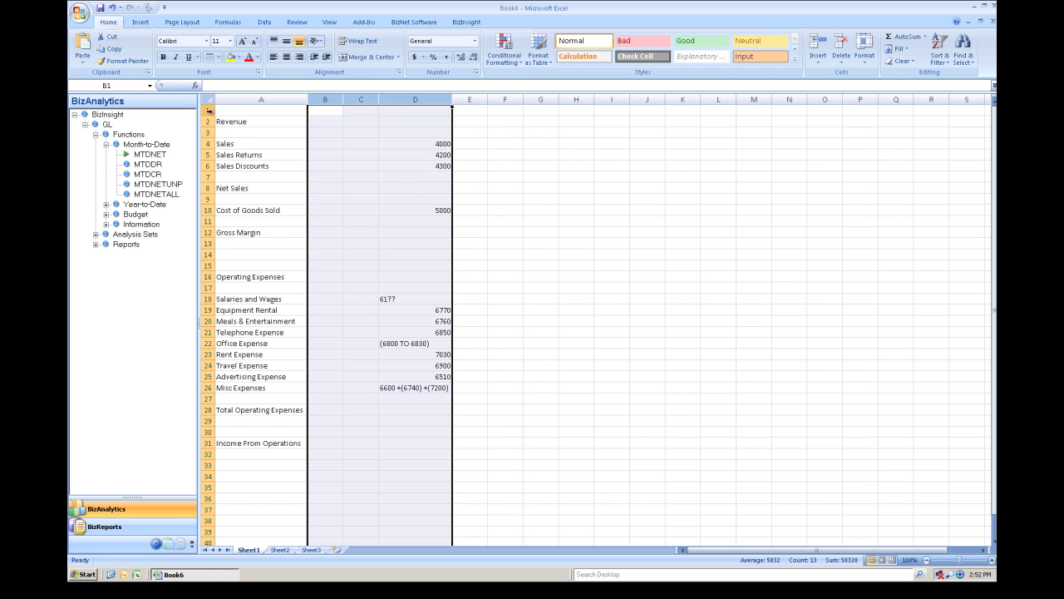
# - Insert two blank rows at the top of the statement
pyautogui.moveTo(208, 108); pyautogui.dragTo(209, 121)
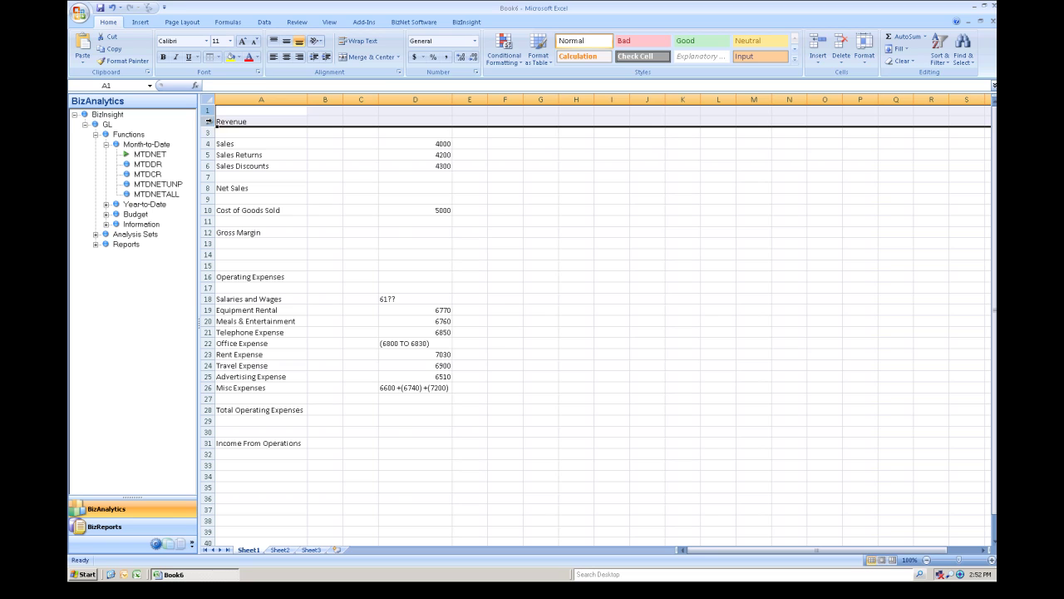
pyautogui.rightClick(264, 128)
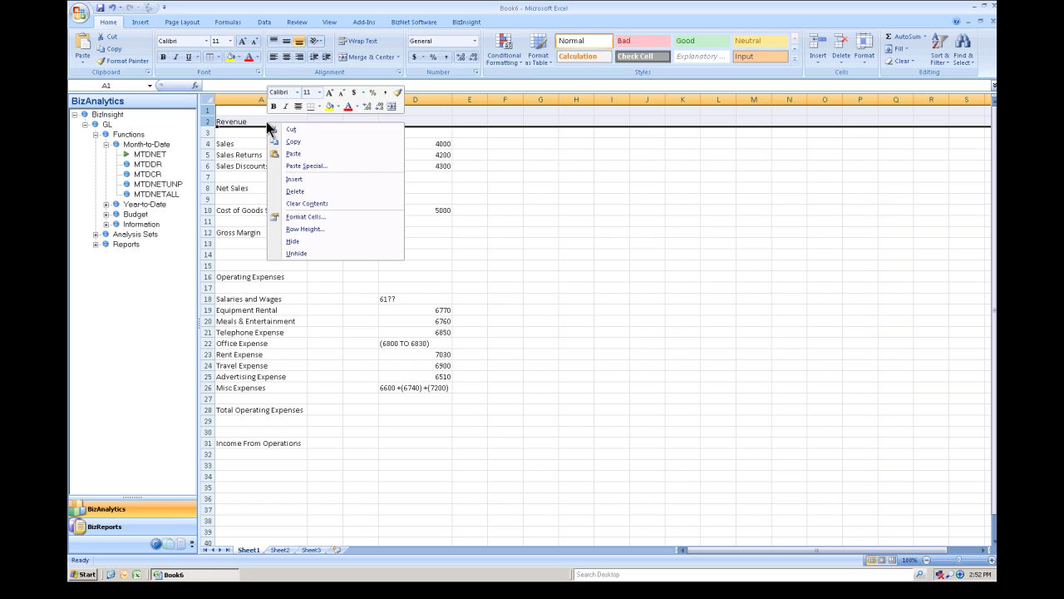
pyautogui.click(295, 177)
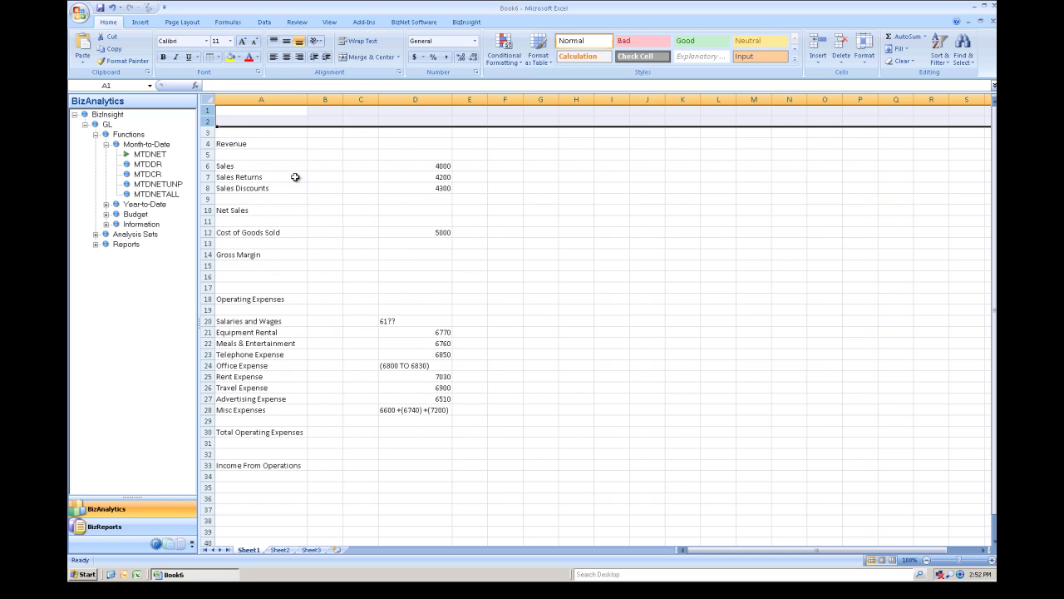
# - Enter CPU in E1, 2011 in E2 and 1 in E4
pyautogui.click(474, 112)
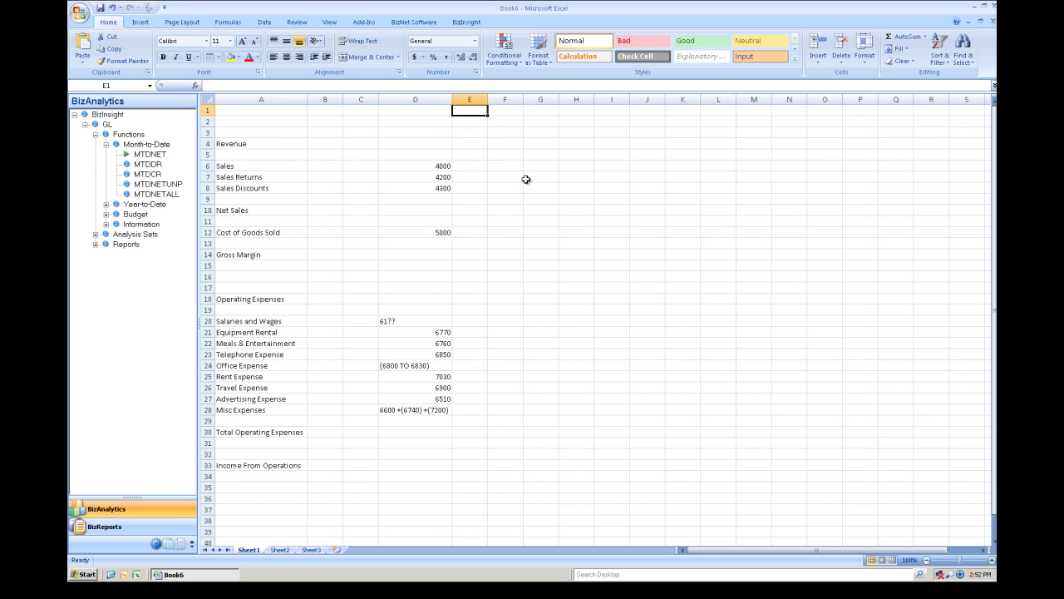
pyautogui.write('CPU')
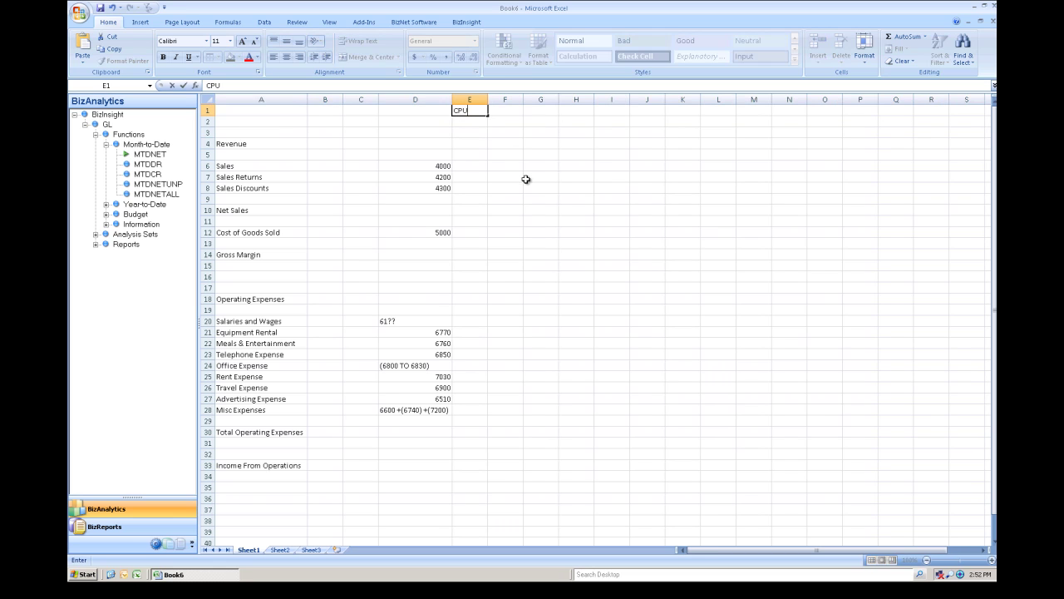
pyautogui.press('Return')
pyautogui.write('2011')
pyautogui.press('Return')
pyautogui.press('Return')
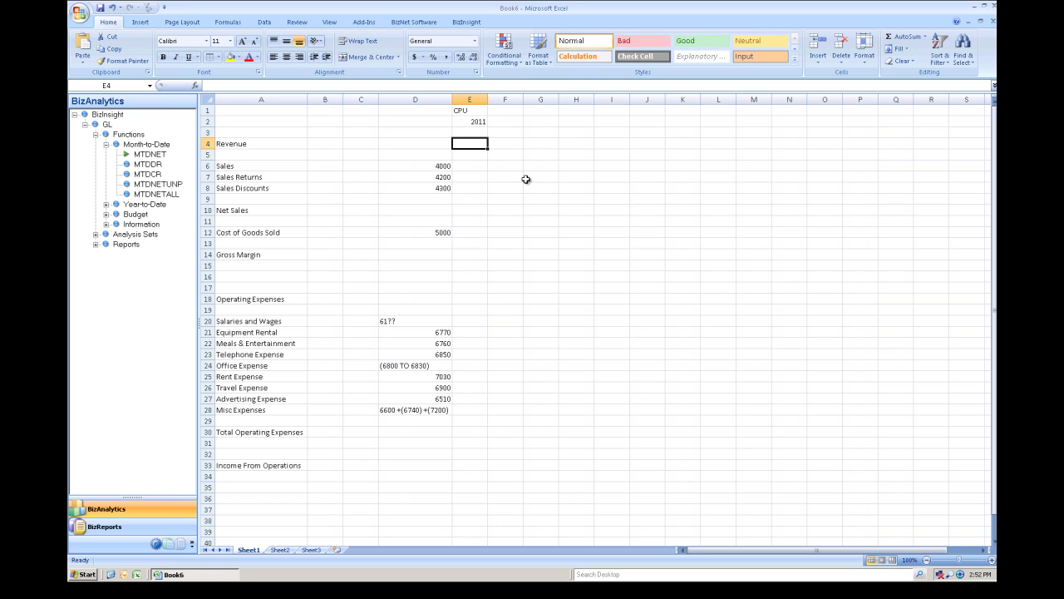
pyautogui.write('1')
pyautogui.press('Return')
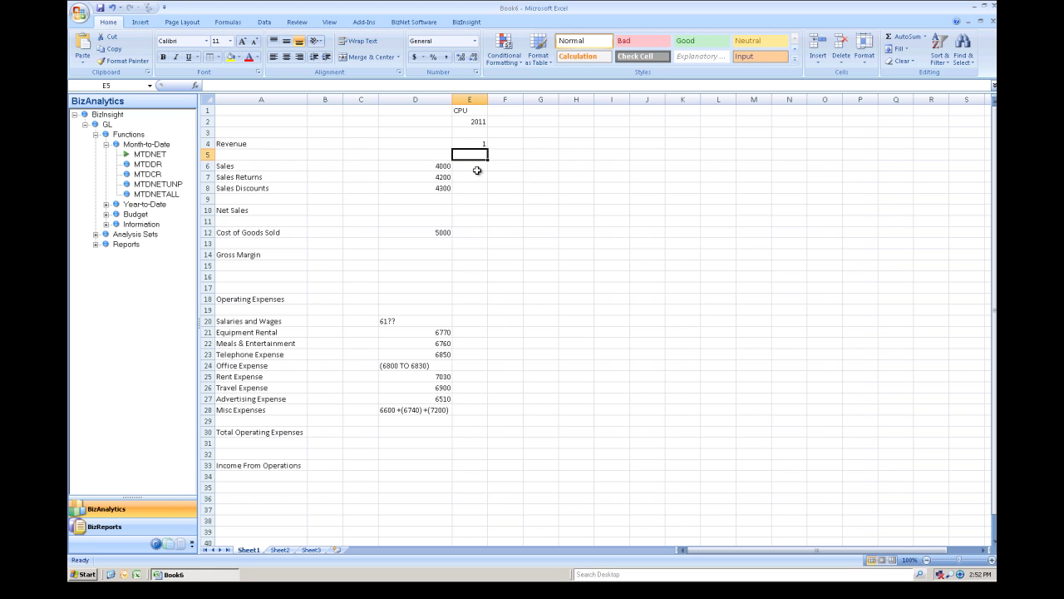
# - Place an MTDNET function in E6 with absolute Company E1, FiscYear E2 and FiscPer E4 references
pyautogui.click(139, 155)
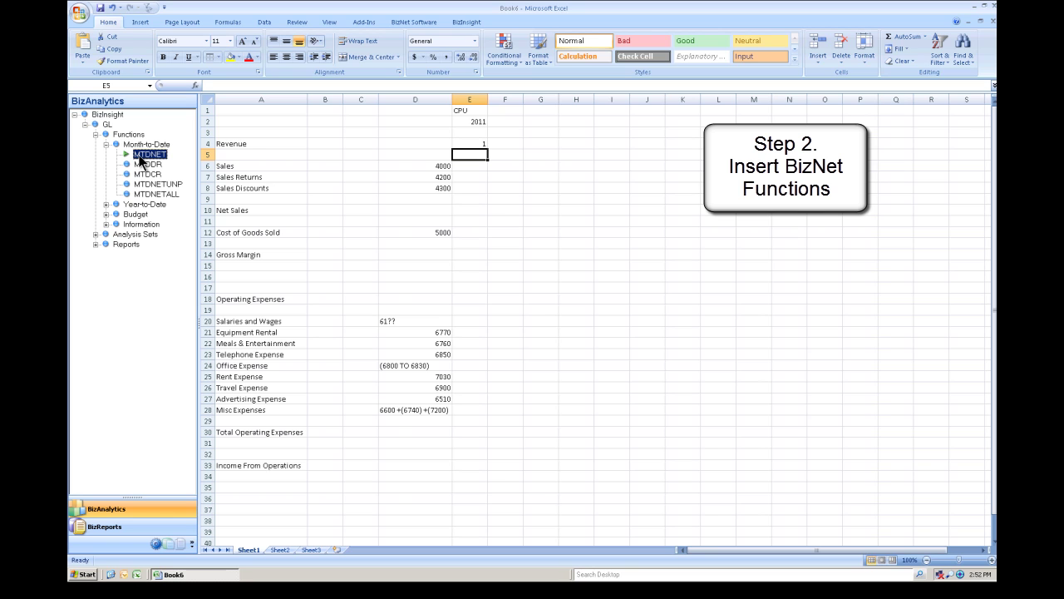
pyautogui.moveTo(139, 161); pyautogui.dragTo(469, 170)
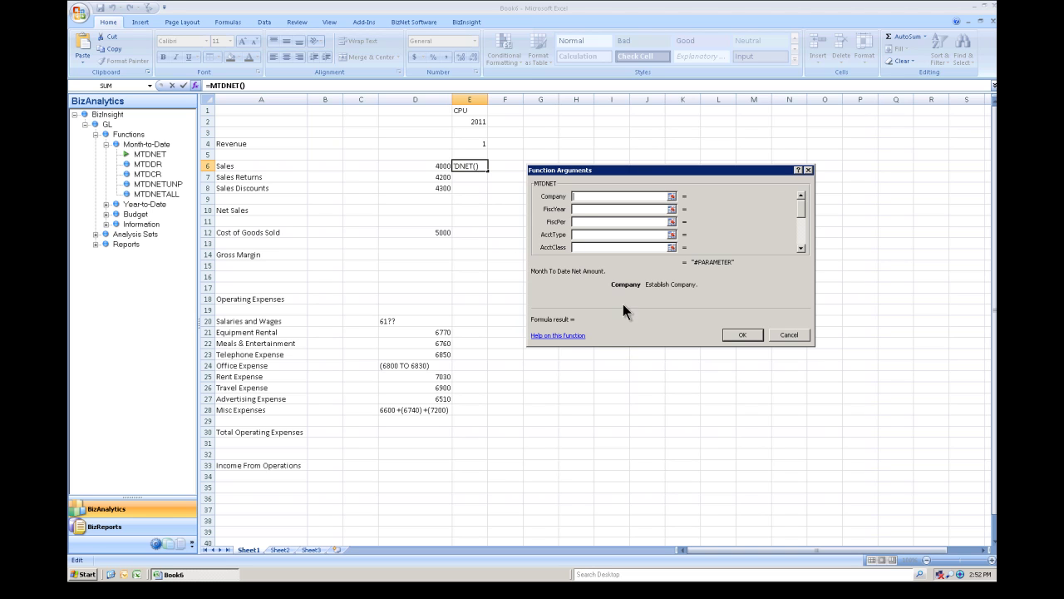
pyautogui.click(468, 112)
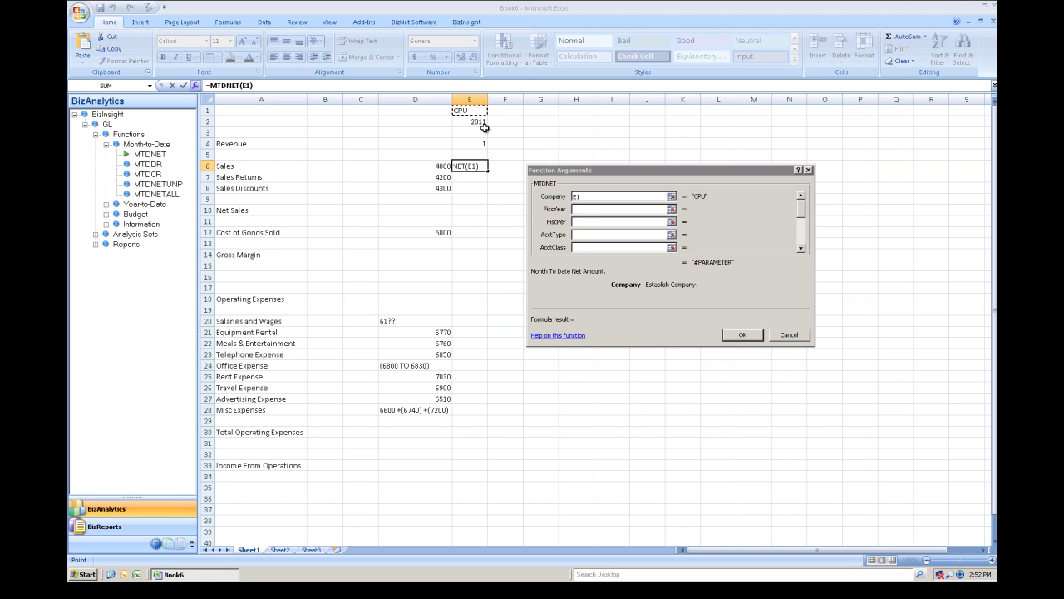
pyautogui.press('F4')
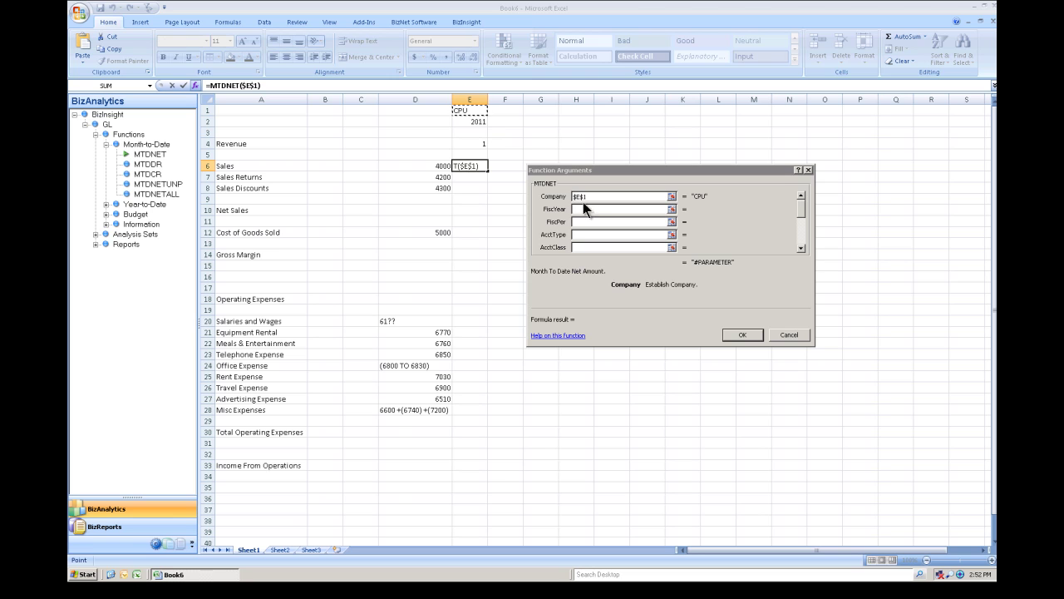
pyautogui.press('Tab')
pyautogui.click(473, 122)
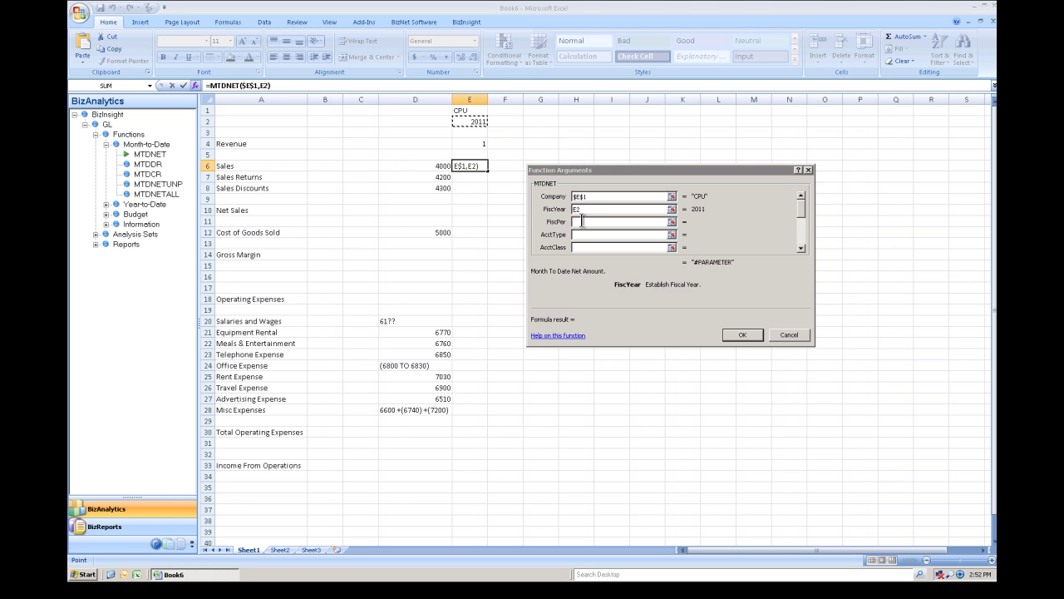
pyautogui.click(589, 209)
pyautogui.press('F4')
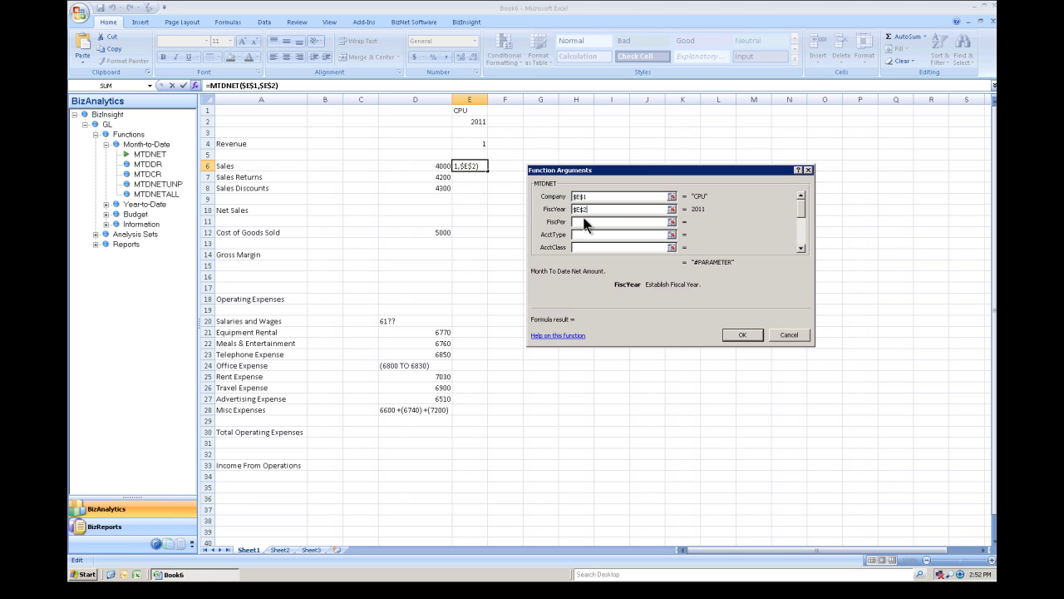
pyautogui.click(580, 222)
pyautogui.click(484, 146)
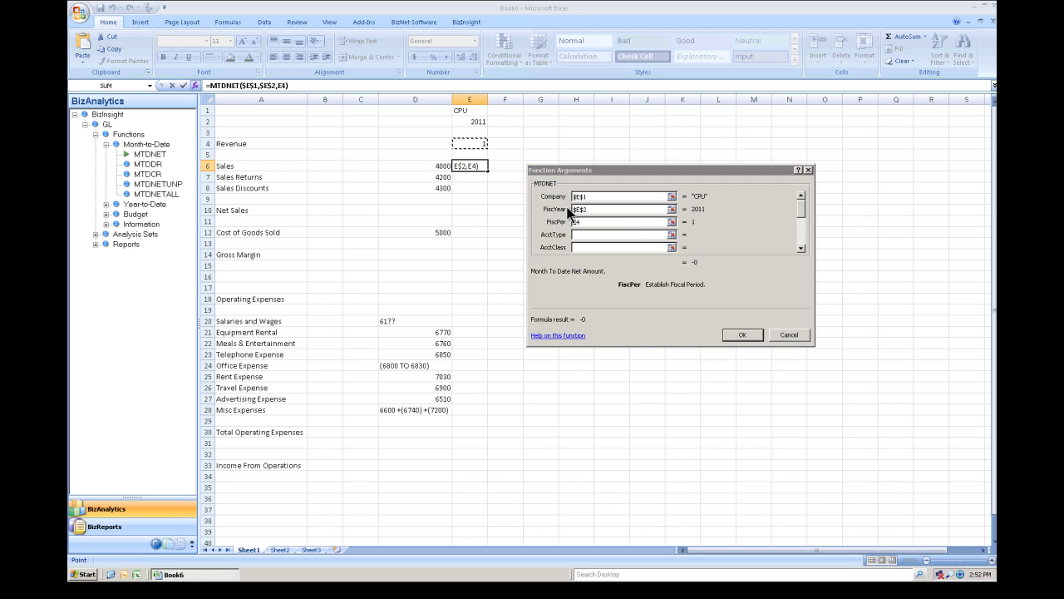
pyautogui.click(587, 222)
pyautogui.press('F4')
pyautogui.press('F4')
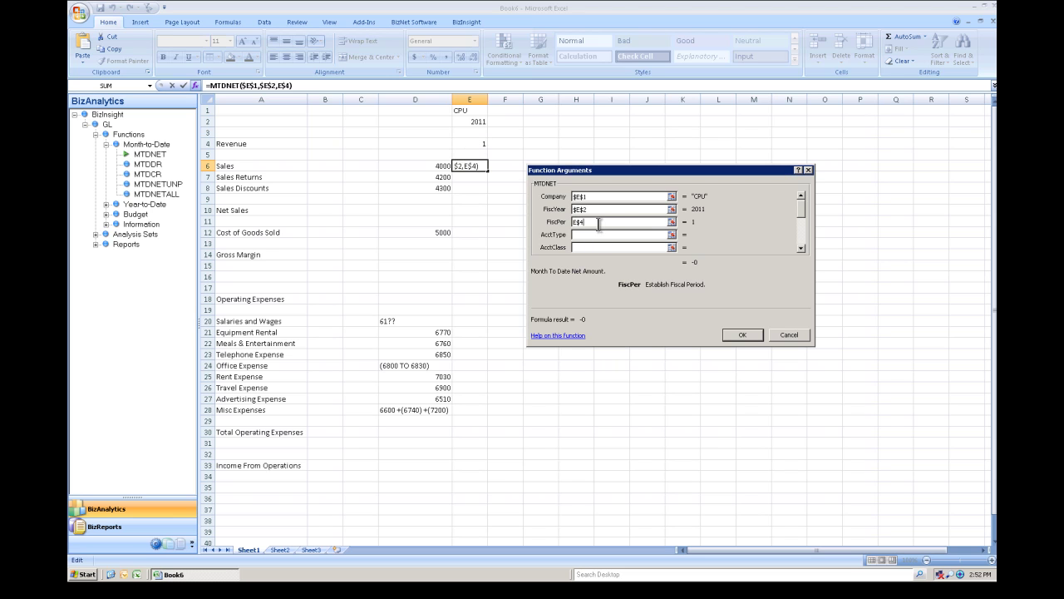
# - Set the Seg3 argument to $D6 and confirm, giving -802000 for Sales
pyautogui.click(799, 247)
pyautogui.click(799, 246)
pyautogui.click(799, 247)
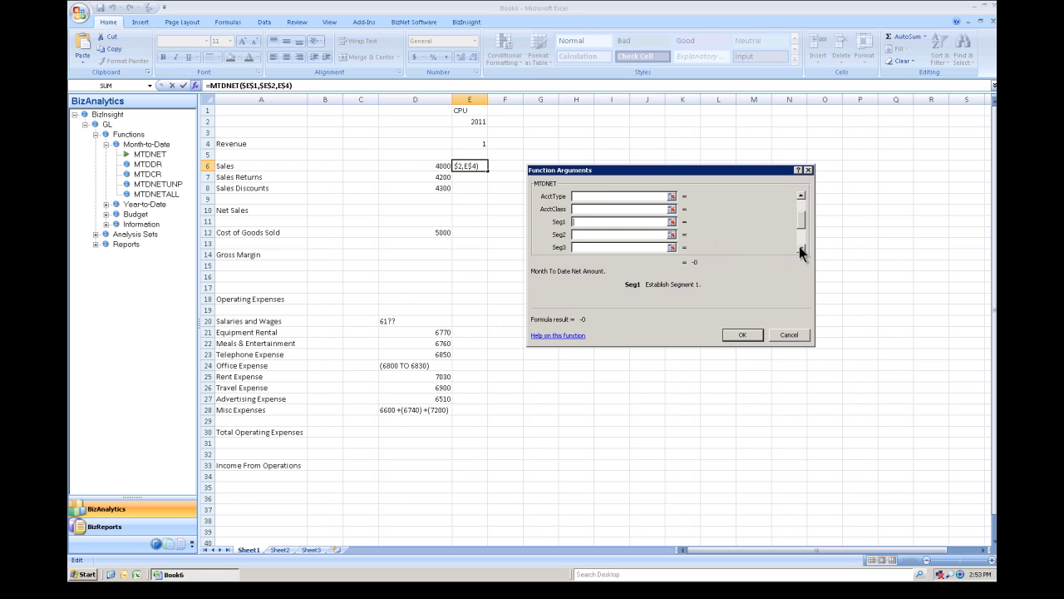
pyautogui.click(798, 247)
pyautogui.click(433, 169)
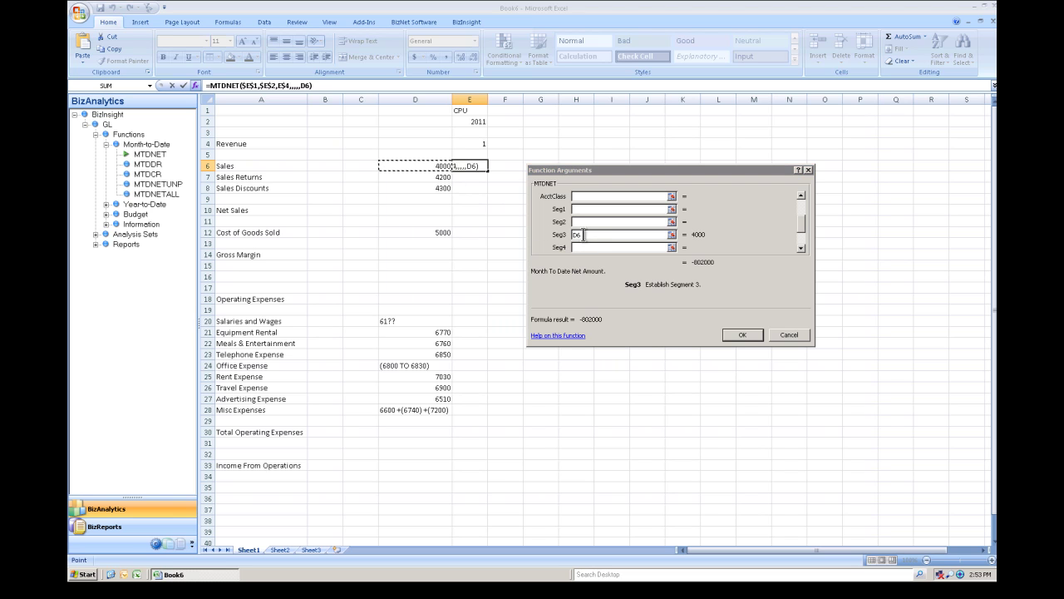
pyautogui.click(587, 236)
pyautogui.press('F4')
pyautogui.press('F4')
pyautogui.press('F4')
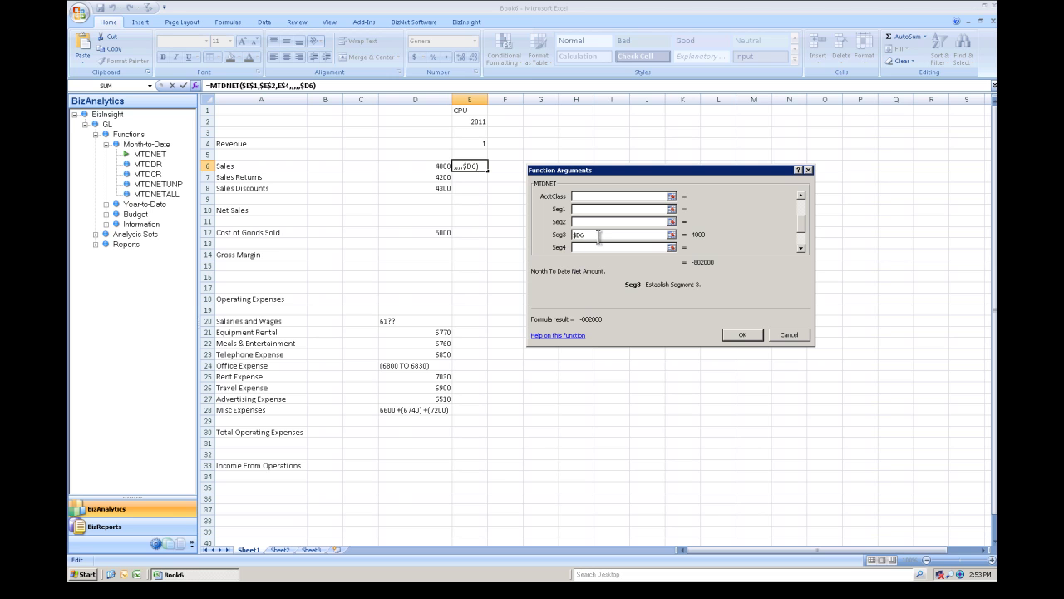
pyautogui.click(742, 335)
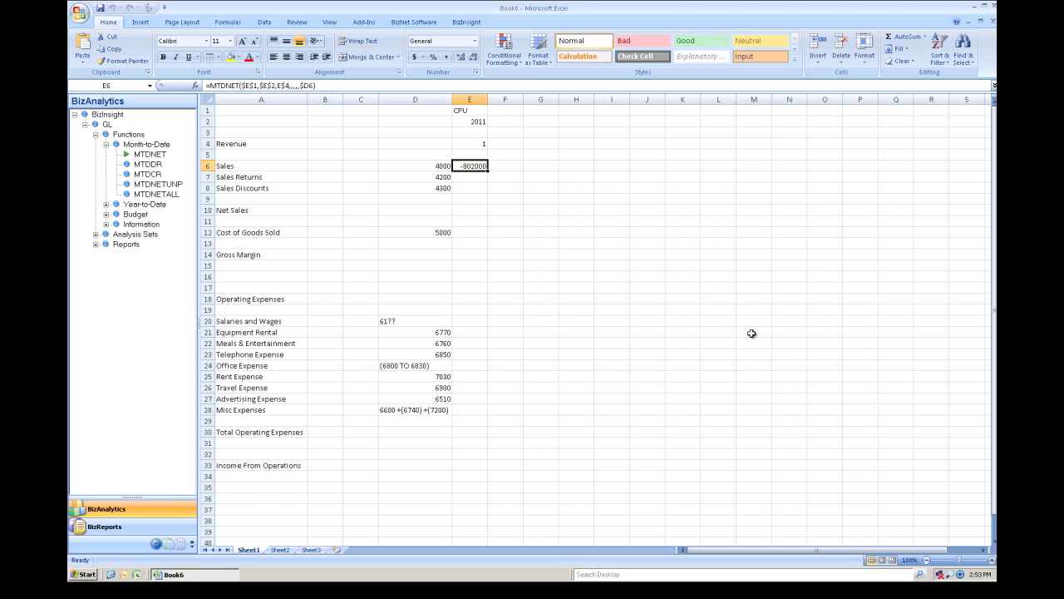
# - Multiply the E6 formula by -1, apply Comma Style, and fill it down to E8
pyautogui.click(325, 87)
pyautogui.write('*')
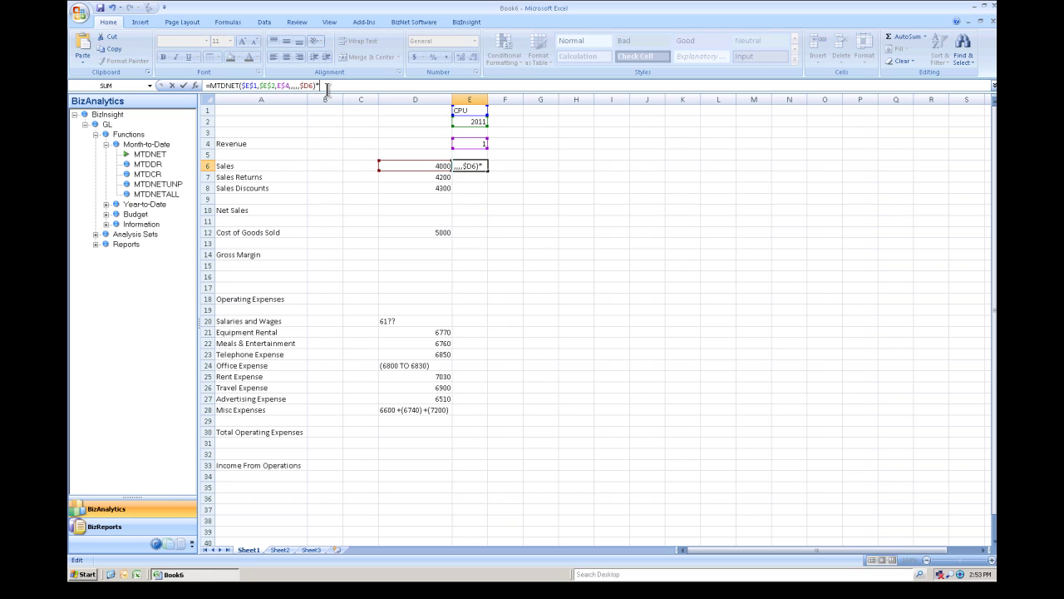
pyautogui.write('-1')
pyautogui.press('Return')
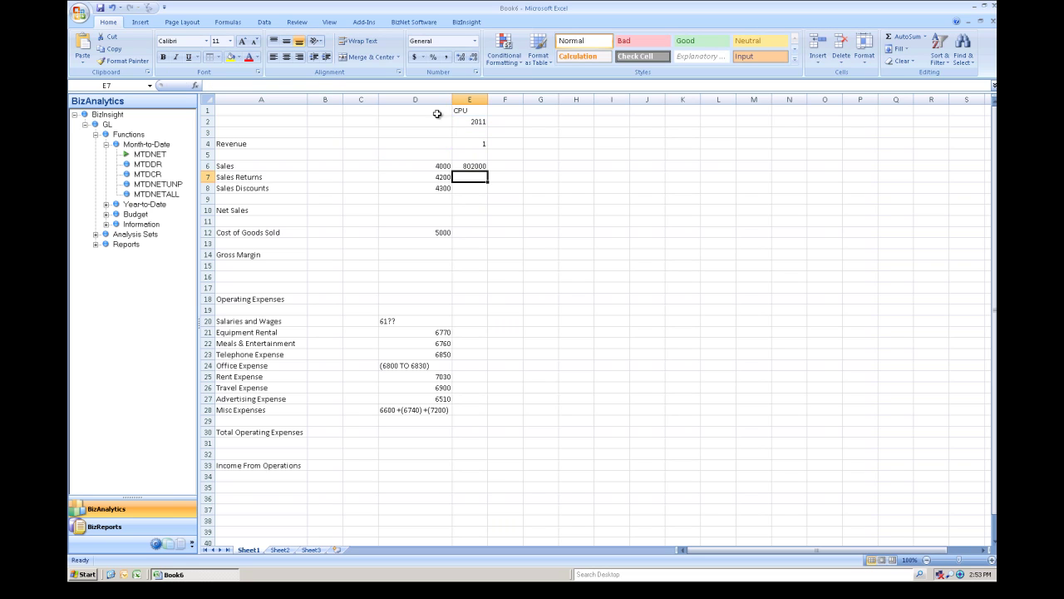
pyautogui.click(472, 166)
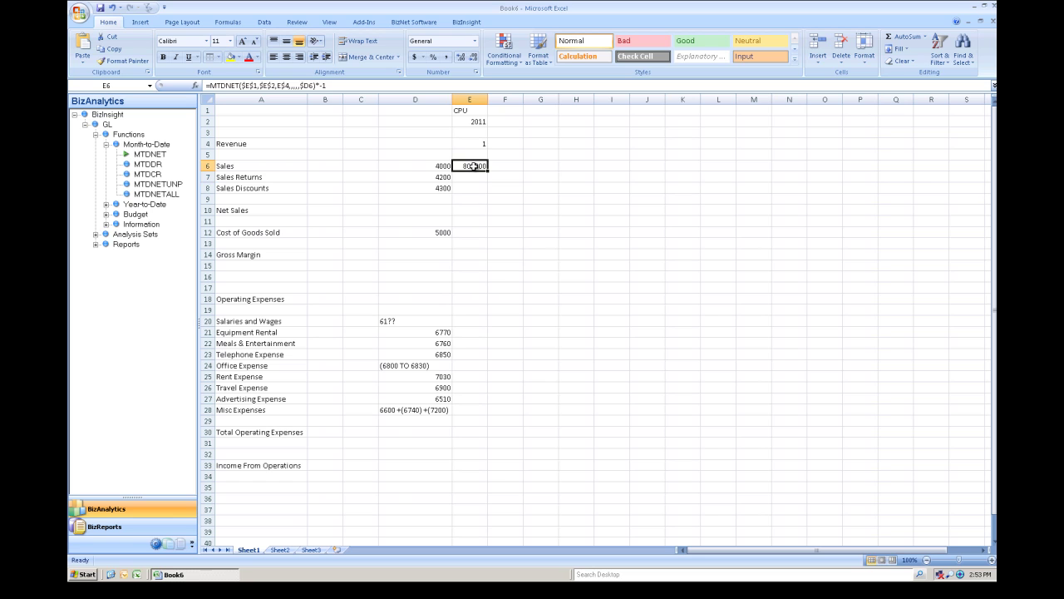
pyautogui.click(446, 56)
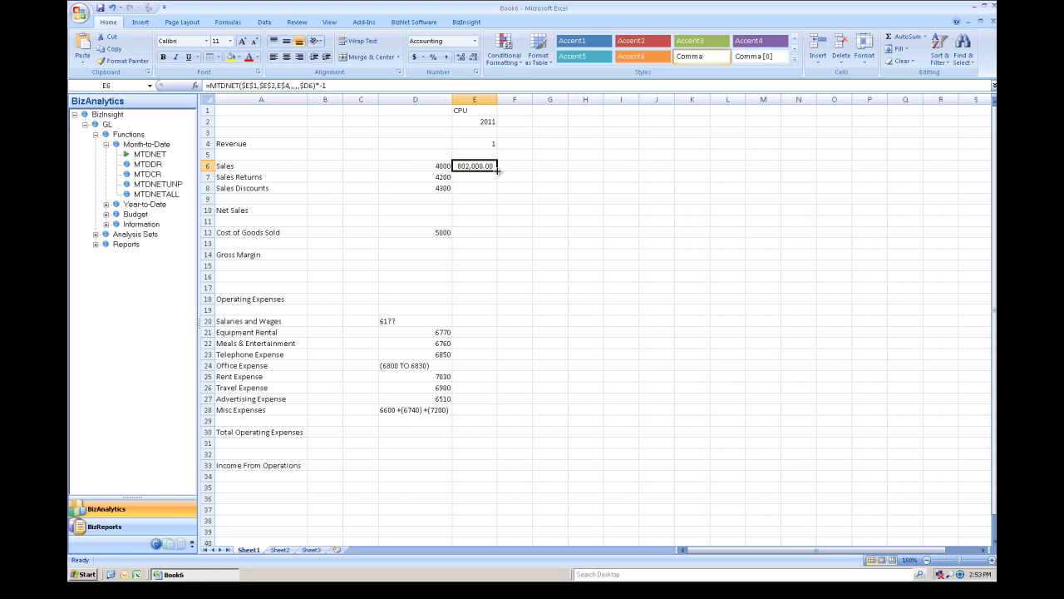
pyautogui.moveTo(497, 170); pyautogui.dragTo(494, 190)
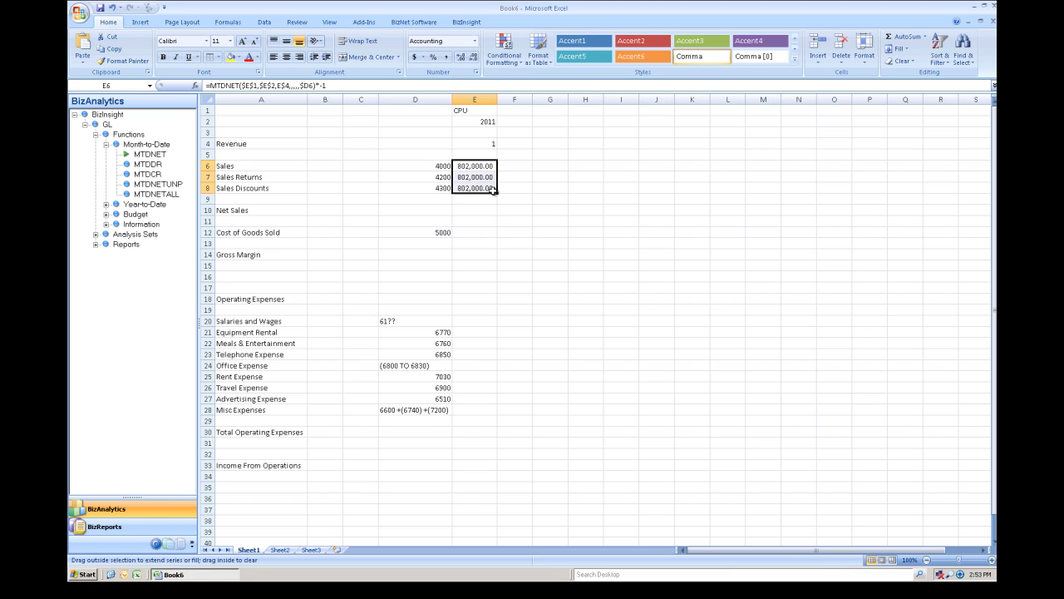
# - Copy the E8 formula into the Cost of Goods Sold cell E12 and widen column E
pyautogui.click(478, 189)
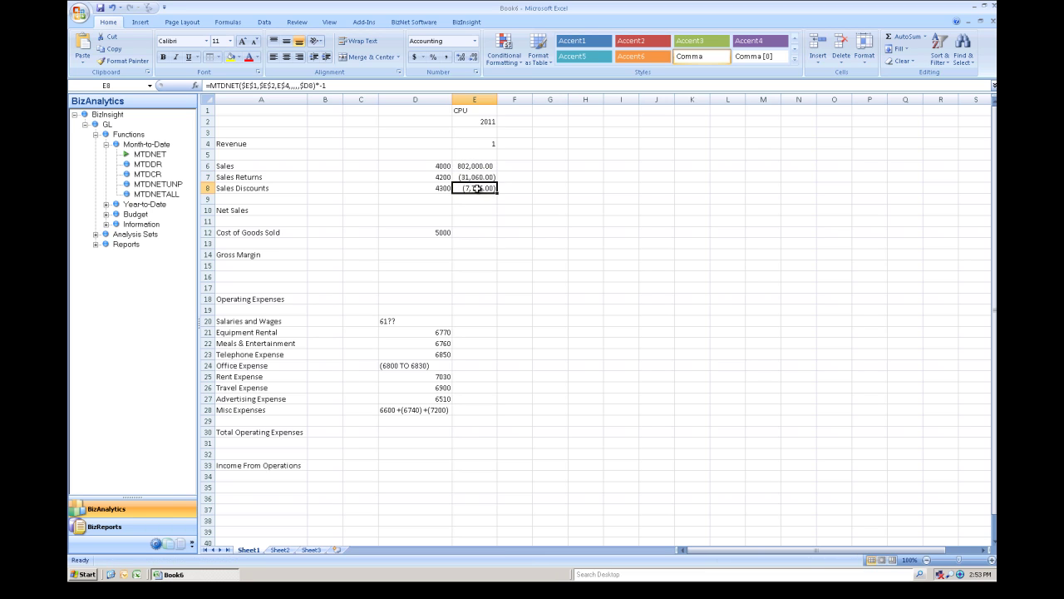
pyautogui.rightClick(478, 189)
pyautogui.click(494, 209)
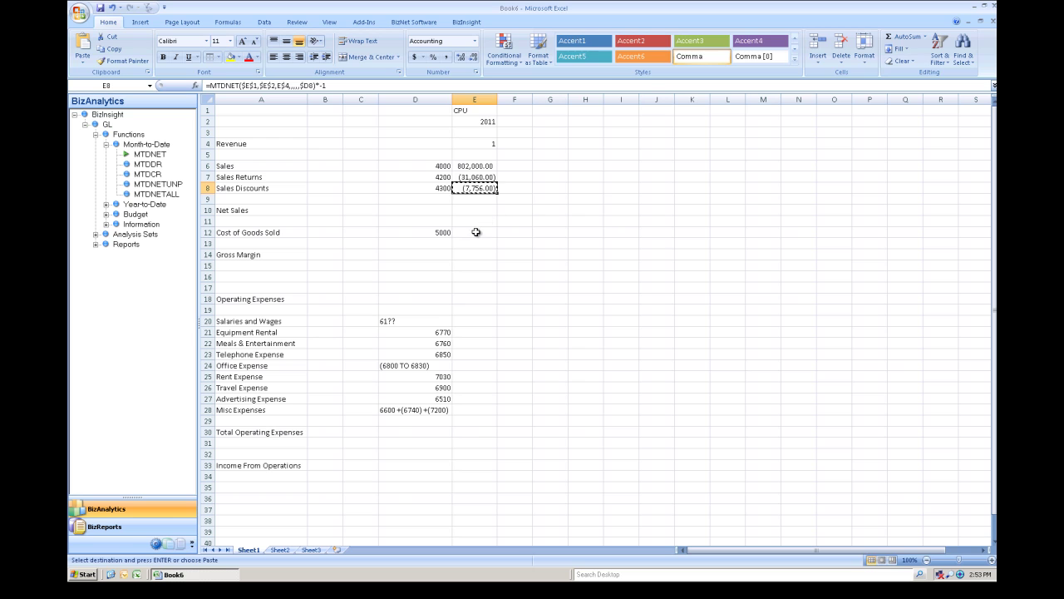
pyautogui.click(479, 233)
pyautogui.rightClick(481, 236)
pyautogui.click(503, 264)
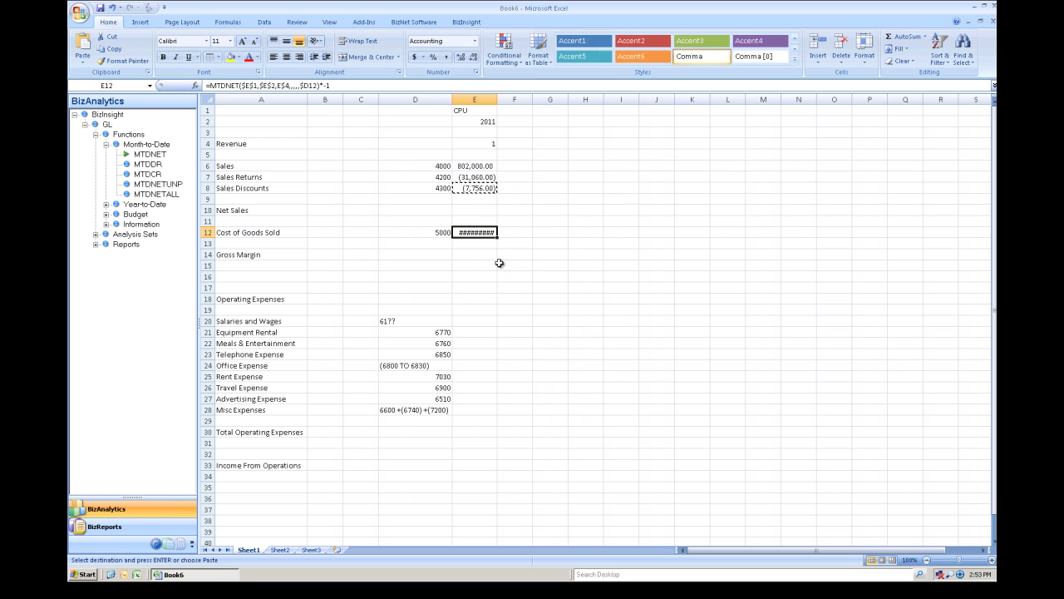
pyautogui.moveTo(497, 108); pyautogui.dragTo(509, 108)
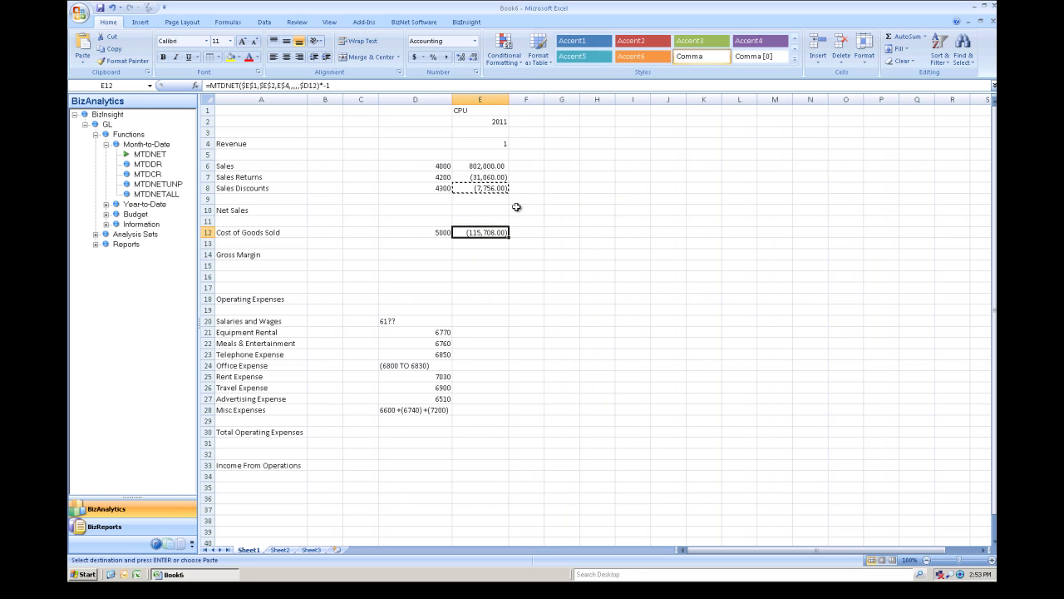
# - Paste the formula into E20 without the *-1 sign reversal and fill it down to E28
pyautogui.click(473, 323)
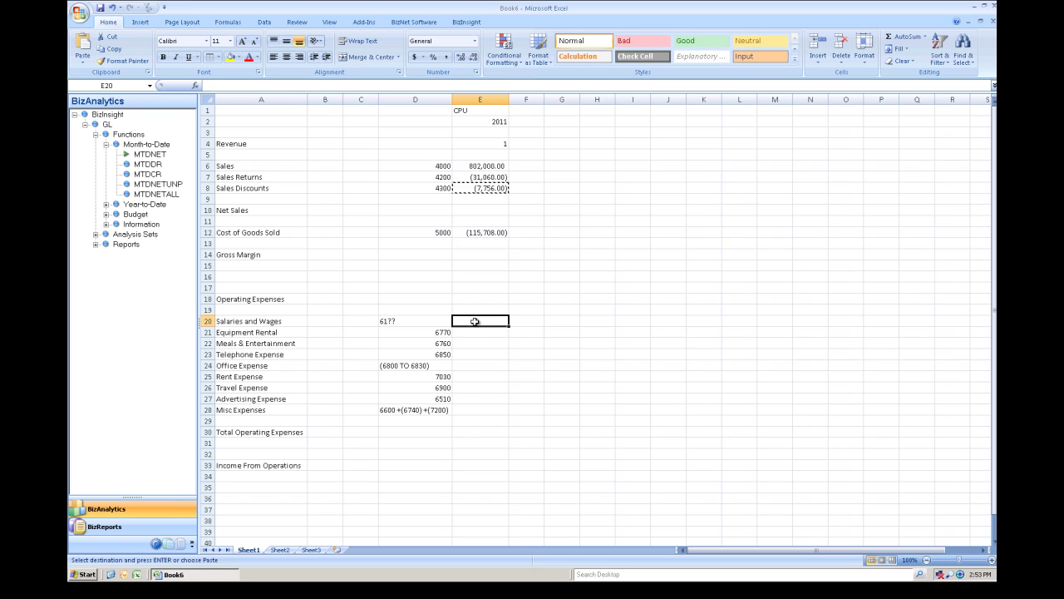
pyautogui.rightClick(475, 323)
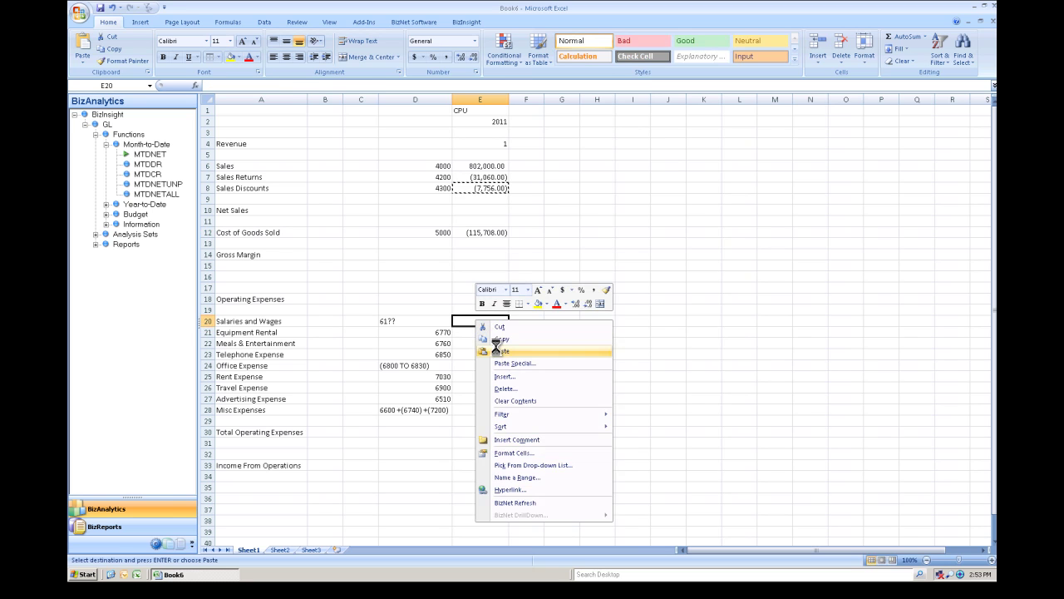
pyautogui.click(501, 351)
pyautogui.click(344, 87)
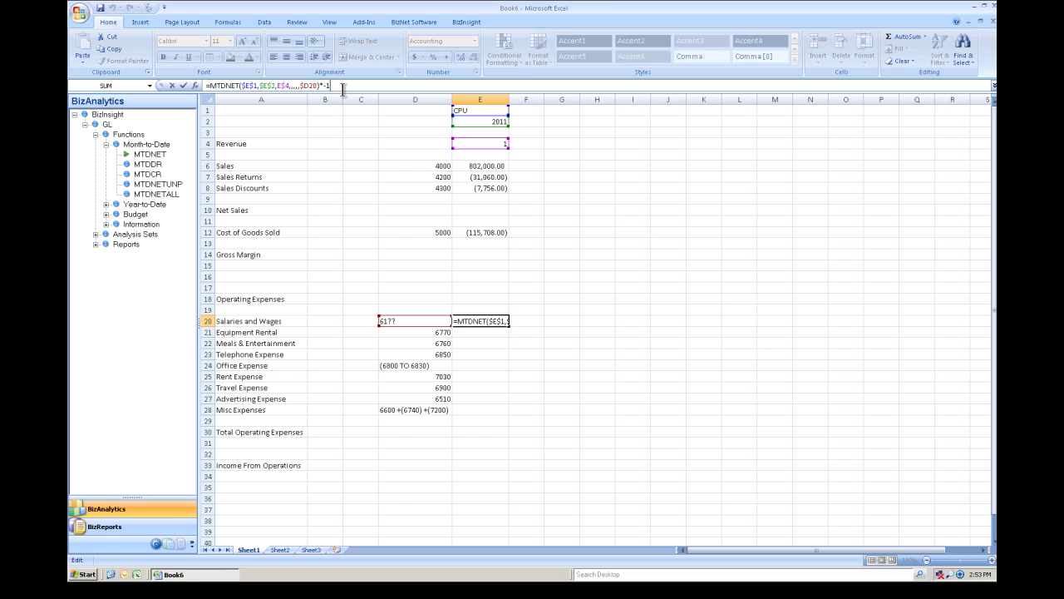
pyautogui.press('BackSpace')
pyautogui.press('BackSpace')
pyautogui.press('Return')
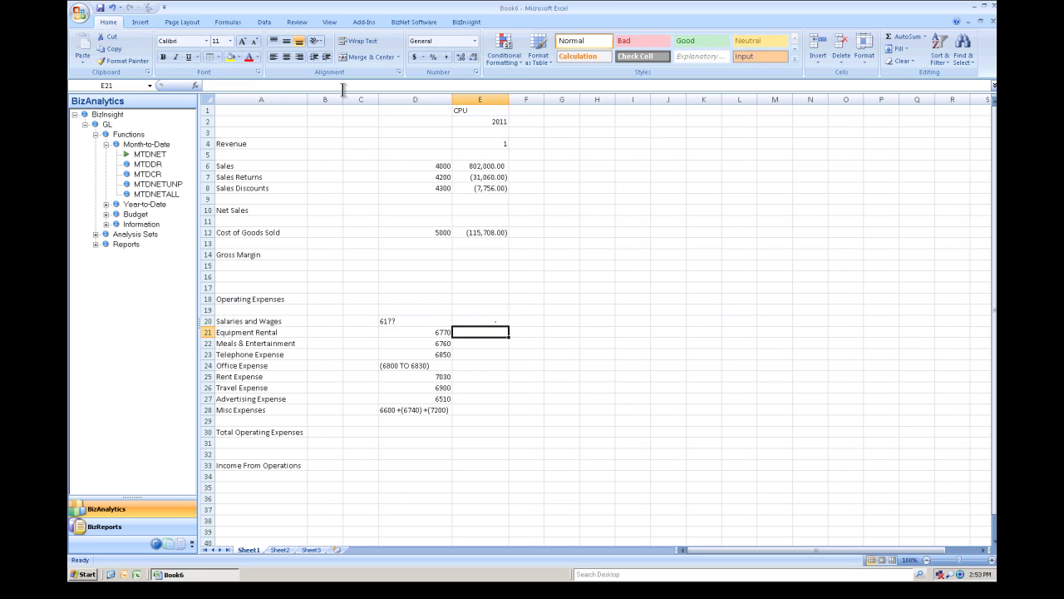
pyautogui.click(484, 321)
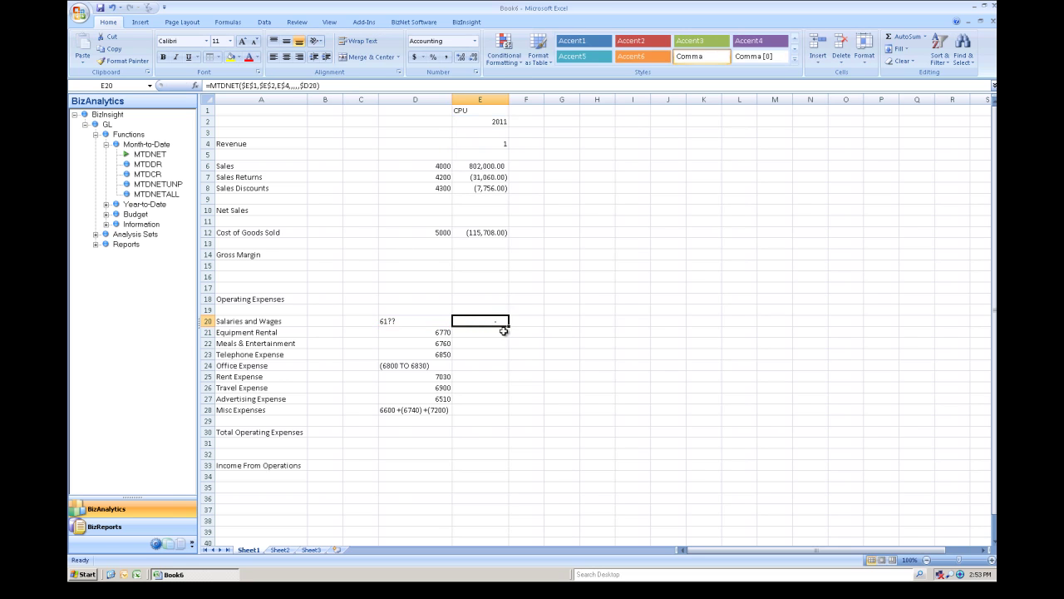
pyautogui.moveTo(508, 327); pyautogui.dragTo(500, 414)
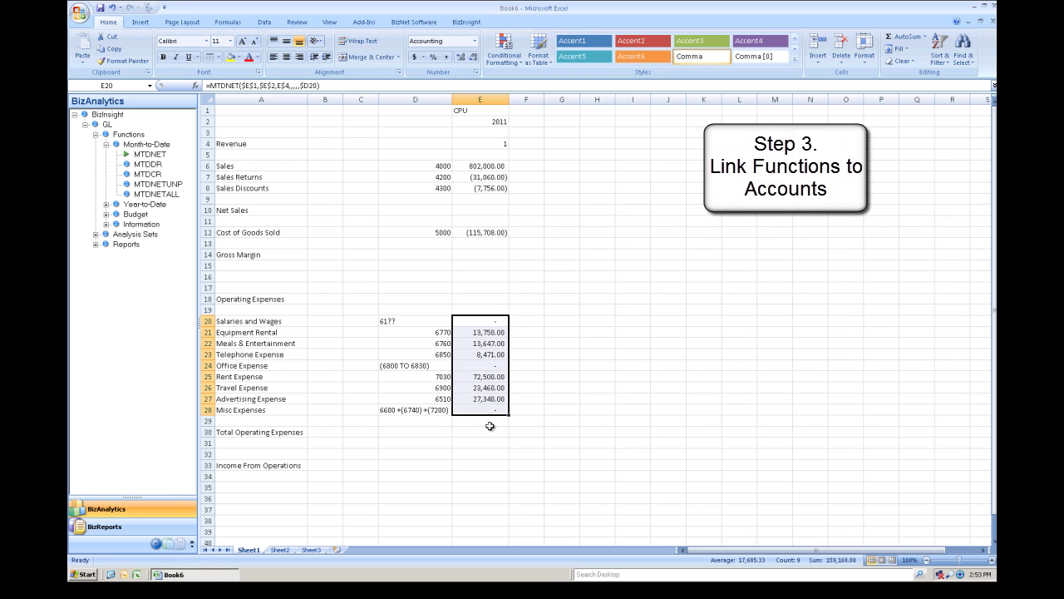
# - Change the Salaries and Wages account in D20 from 61?? to 61*, giving 355,602.00
pyautogui.click(402, 322)
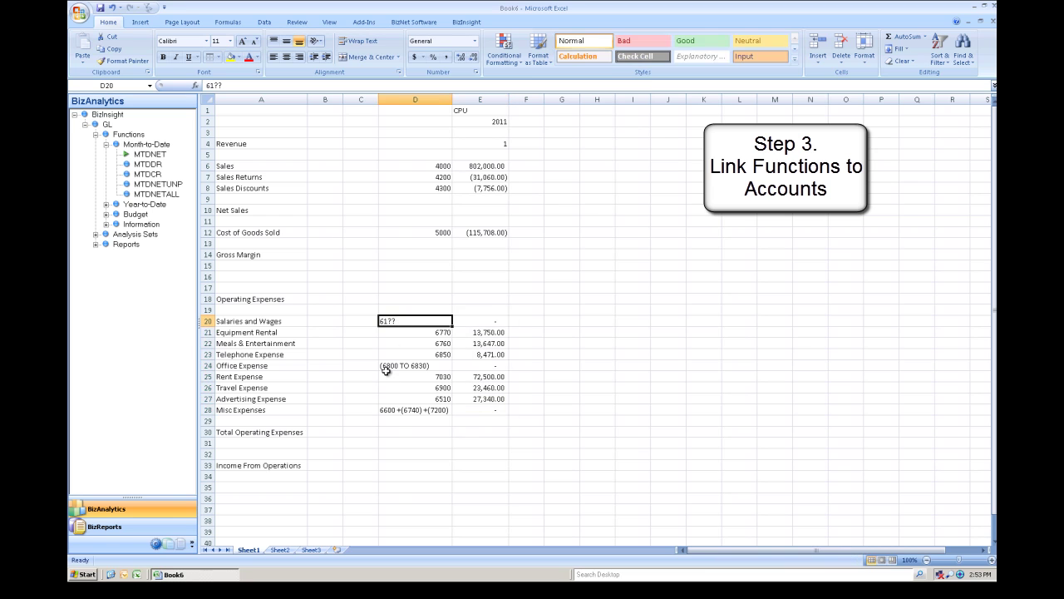
pyautogui.click(229, 84)
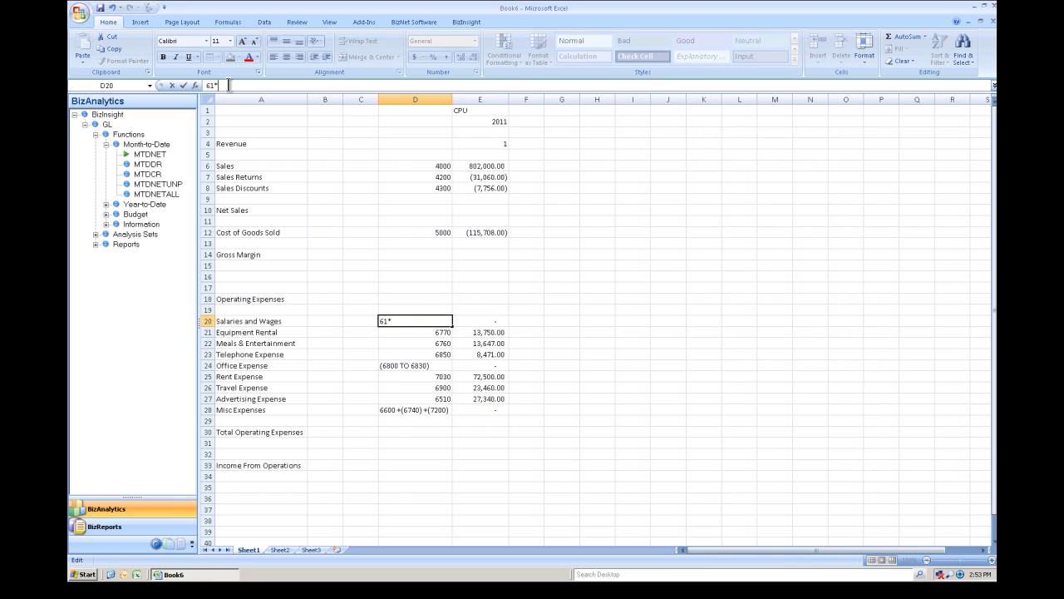
pyautogui.press('Return')
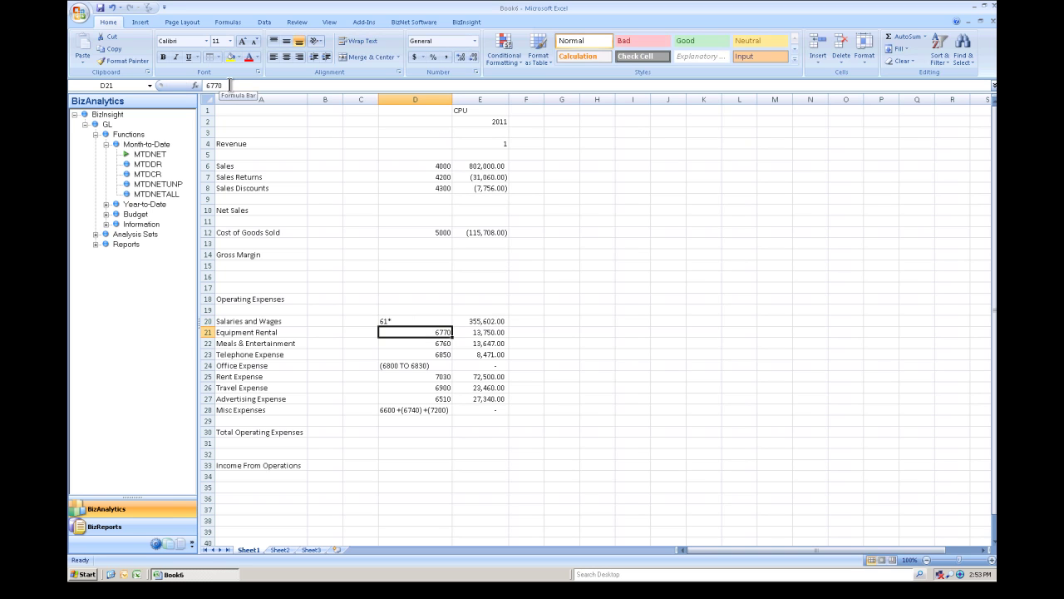
pyautogui.click(406, 367)
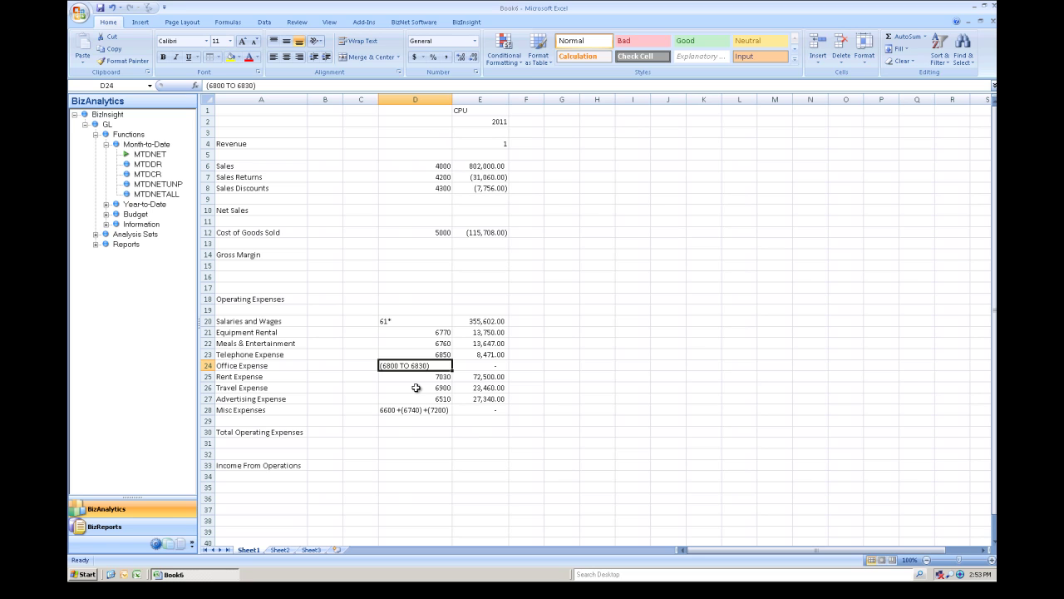
# - Enter the Office Expense account range 6800 in C24 and 6830 in D24
pyautogui.click(361, 368)
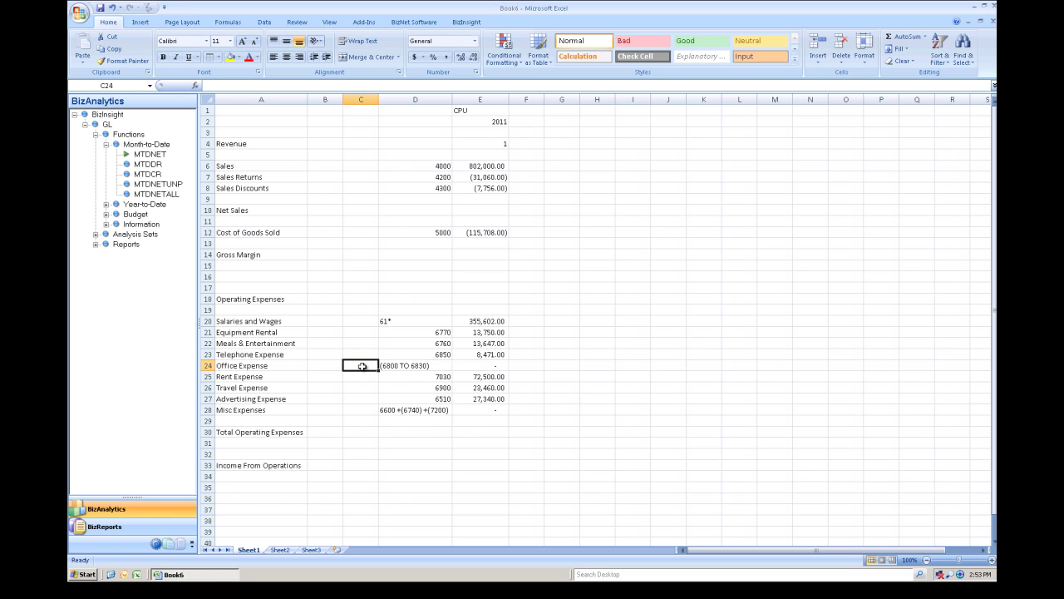
pyautogui.write('6800')
pyautogui.press('Return')
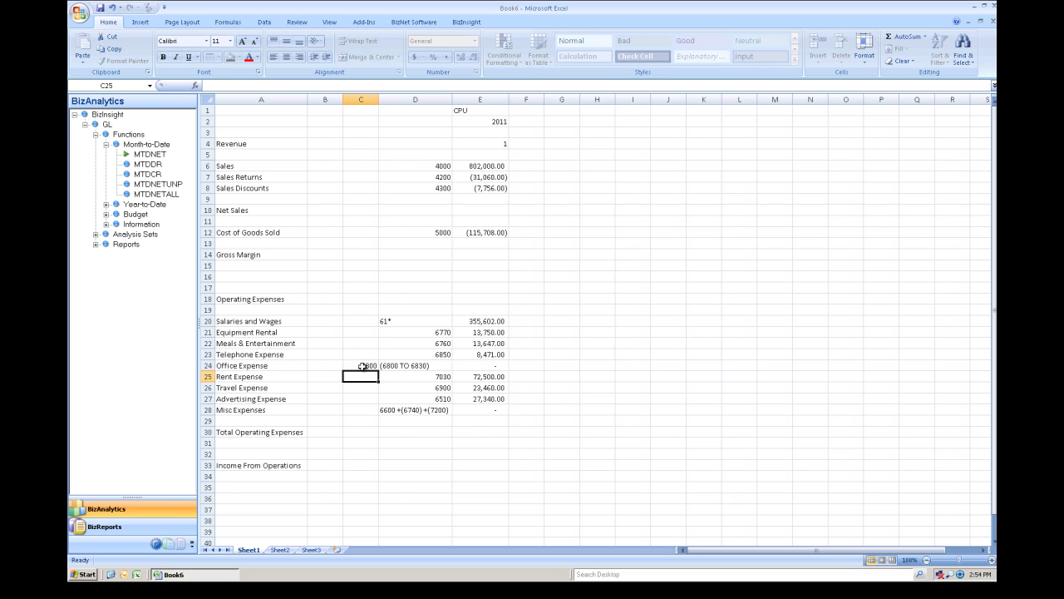
pyautogui.press('Up')
pyautogui.press('Right')
pyautogui.write('6830')
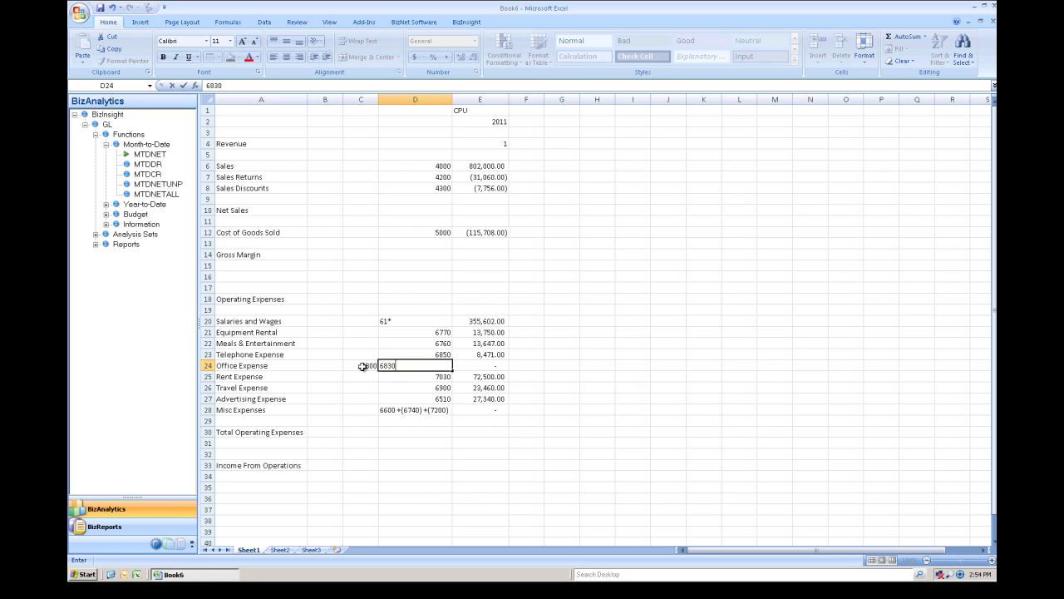
pyautogui.press('Return')
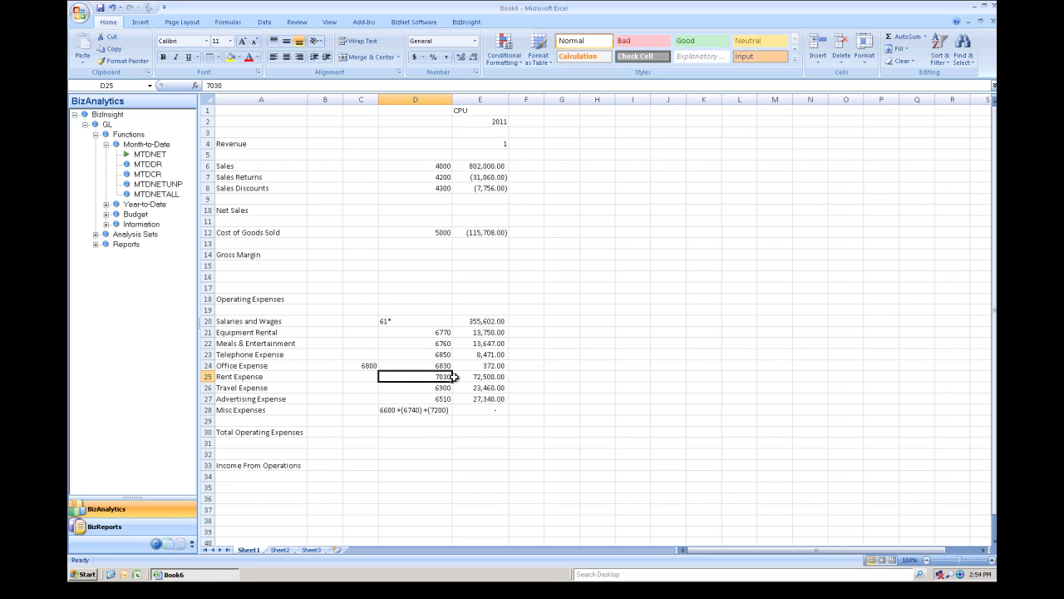
# - Set the E24 MTDNET Seg3 argument to $C24:$D24, giving 16,718.00
pyautogui.click(481, 368)
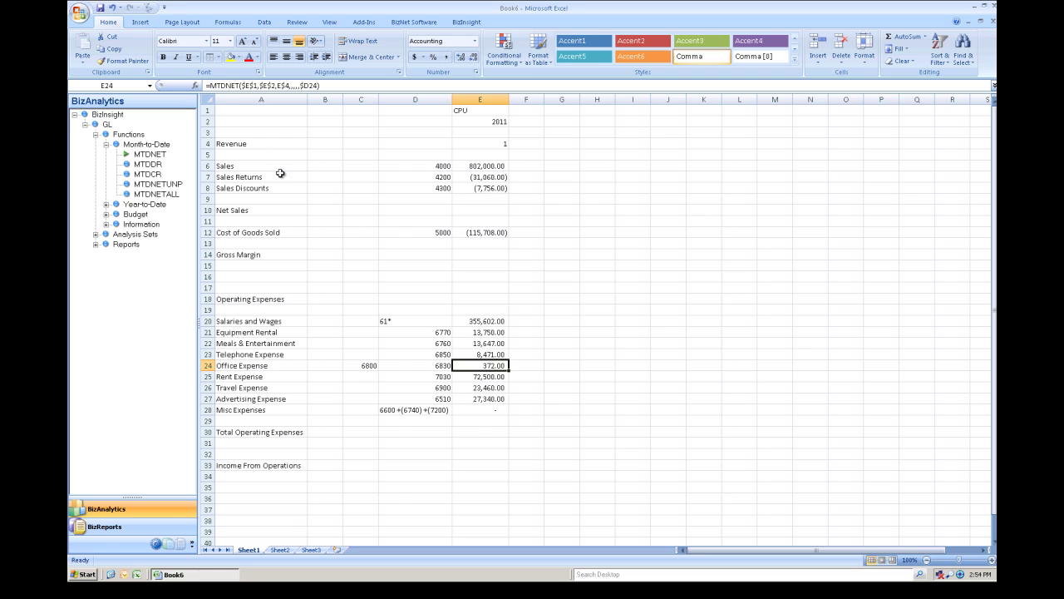
pyautogui.click(197, 86)
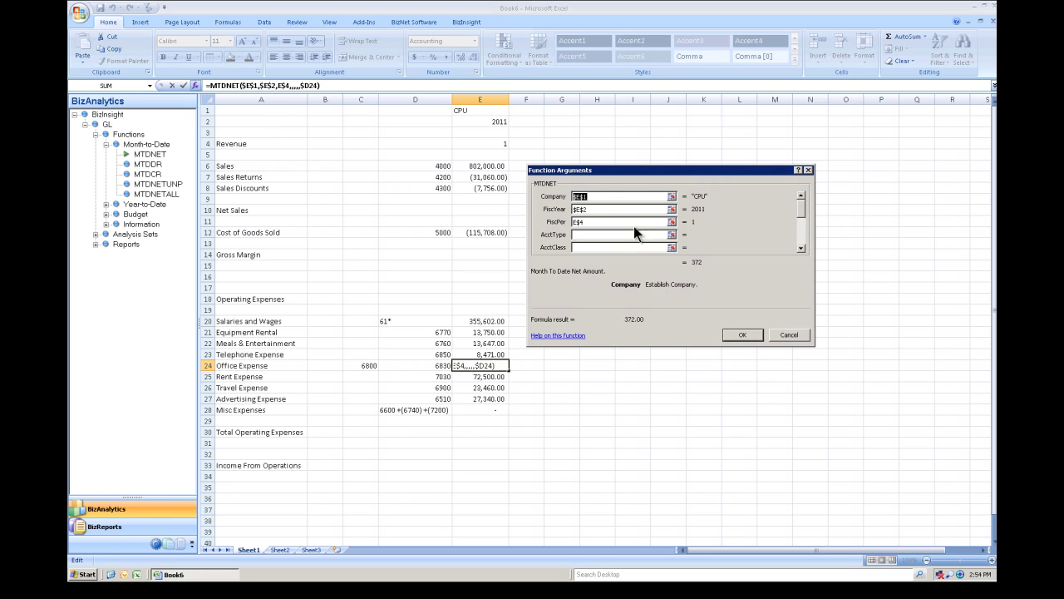
pyautogui.moveTo(802, 216); pyautogui.dragTo(801, 233)
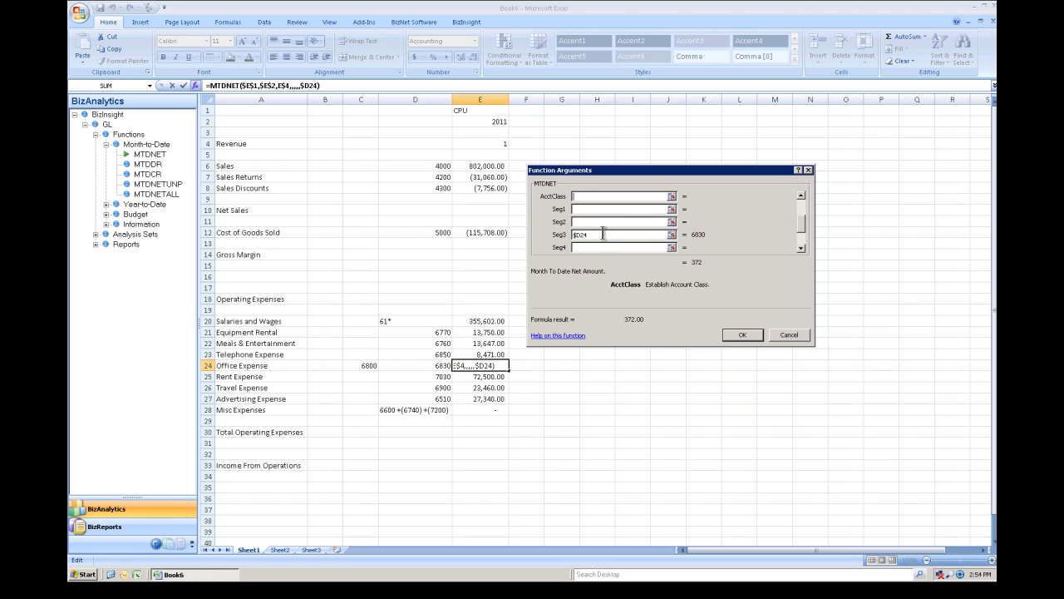
pyautogui.moveTo(592, 235); pyautogui.dragTo(572, 237)
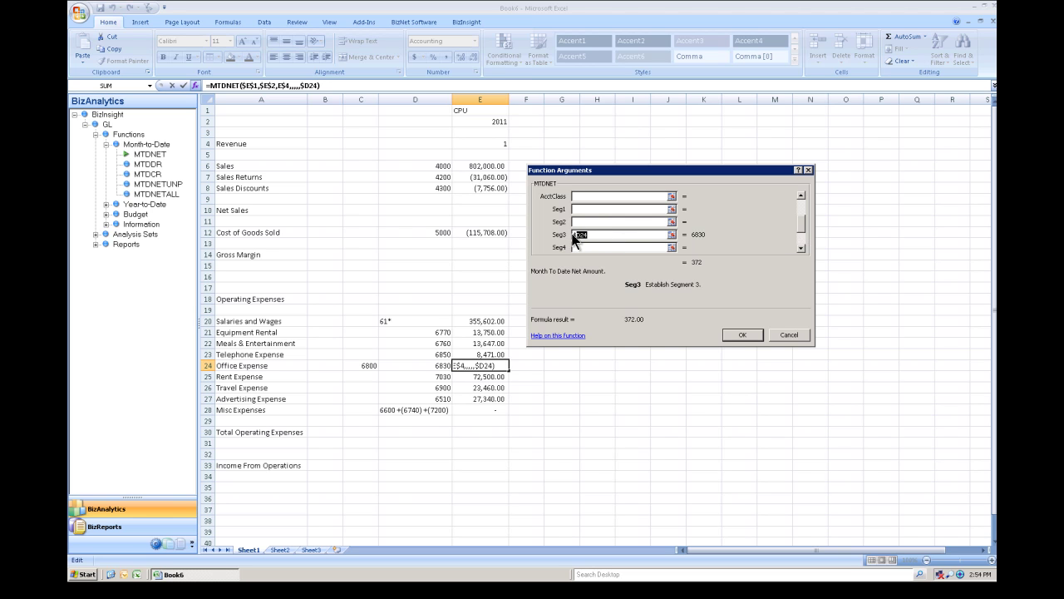
pyautogui.click(672, 234)
pyautogui.moveTo(364, 366); pyautogui.dragTo(418, 365)
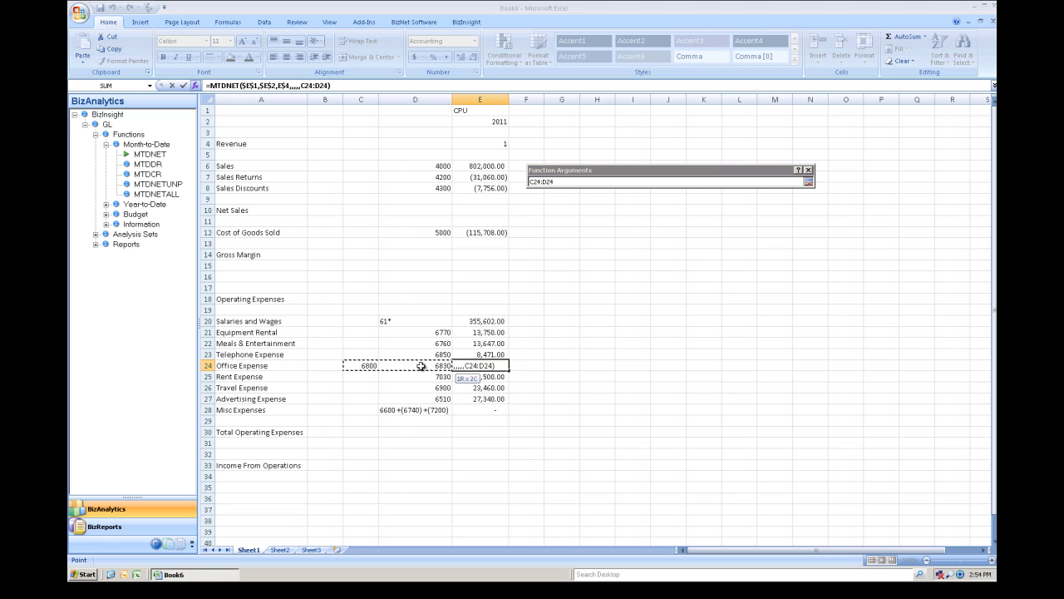
pyautogui.click(808, 182)
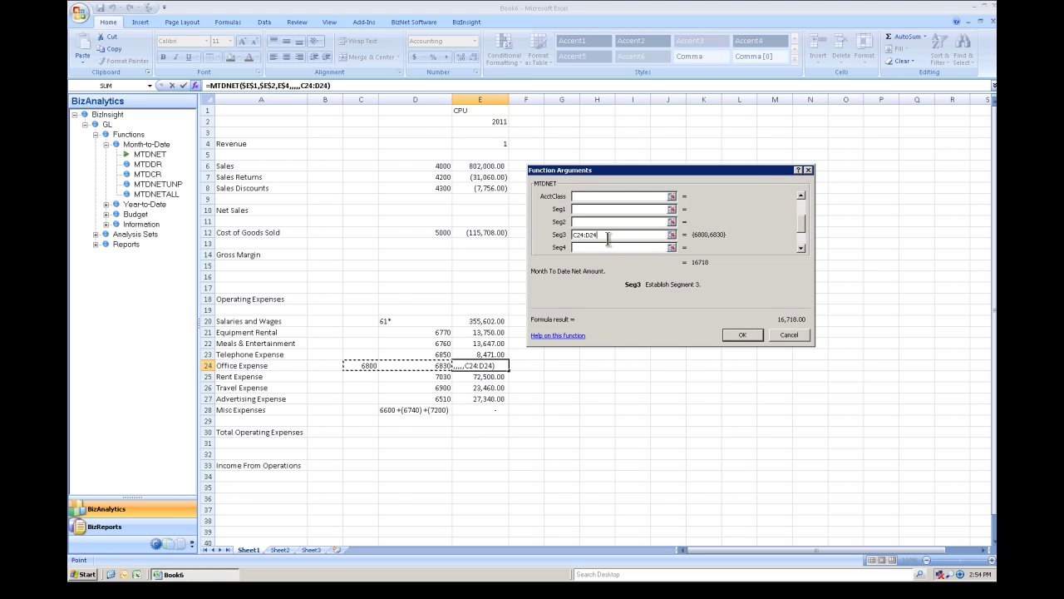
pyautogui.moveTo(608, 237); pyautogui.dragTo(568, 232)
pyautogui.press('F4')
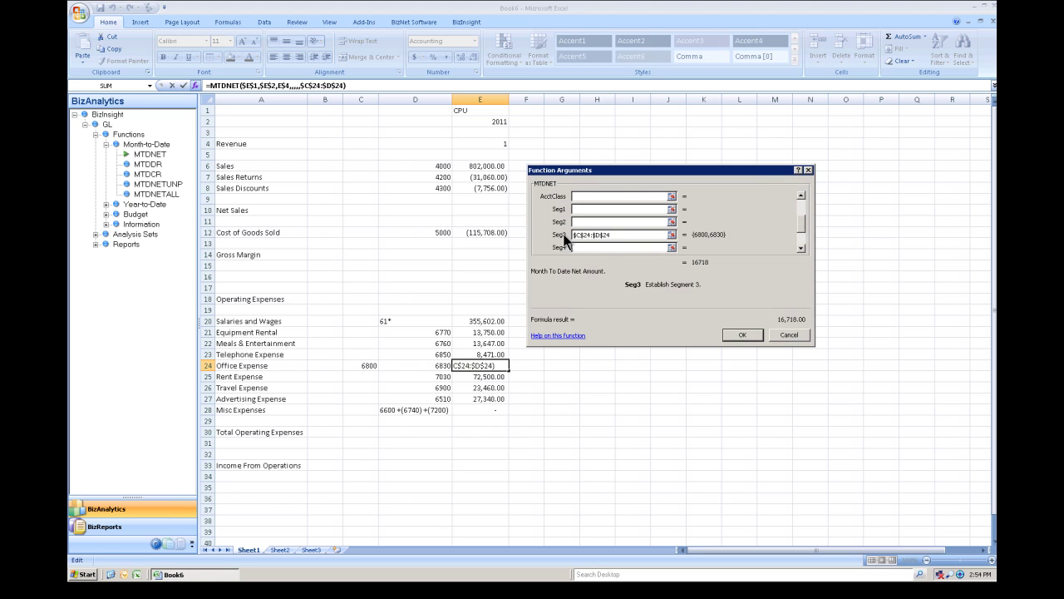
pyautogui.press('F4')
pyautogui.press('F4')
pyautogui.click(742, 334)
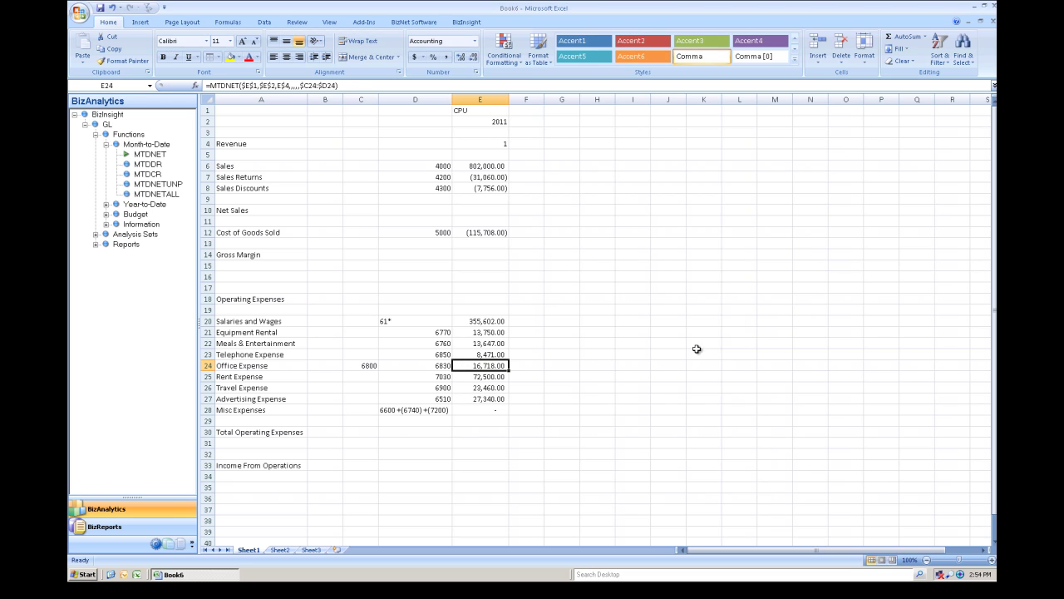
# - Enter Misc Expenses accounts 6600, 6740 and 7200 in cells B28 through D28
pyautogui.click(487, 411)
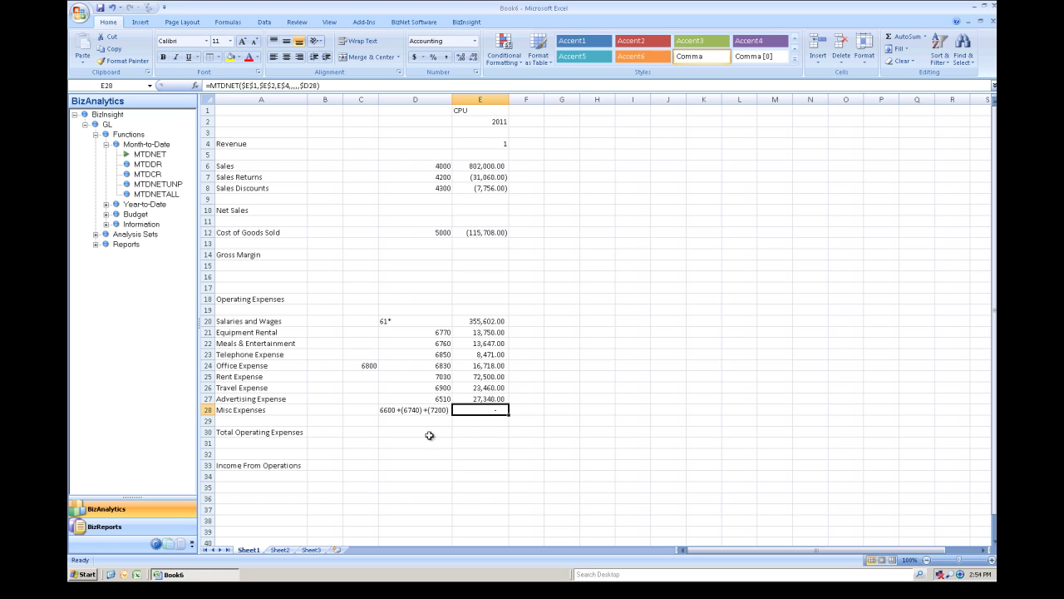
pyautogui.click(324, 409)
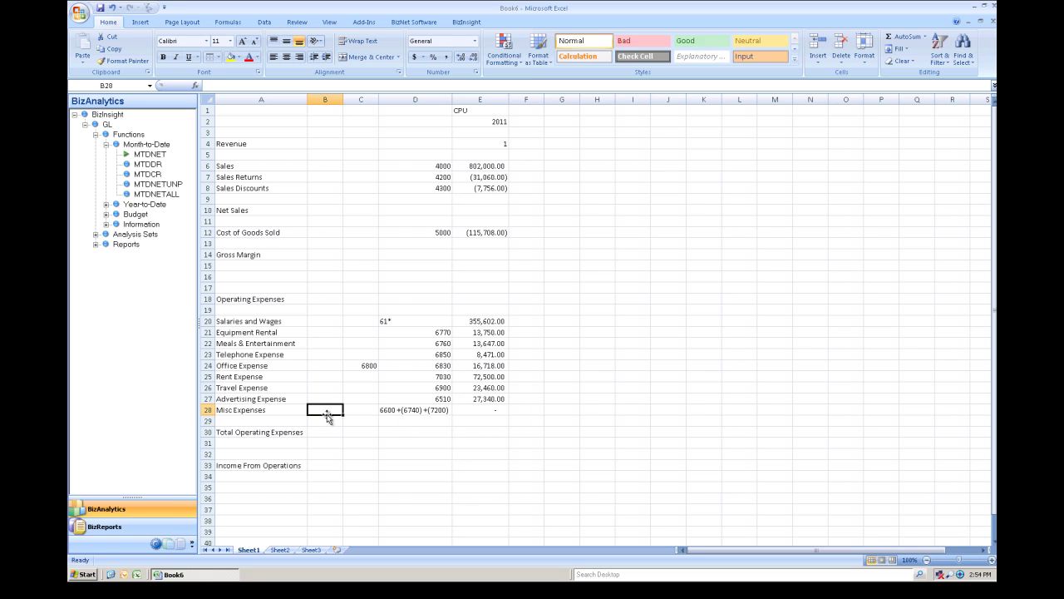
pyautogui.write('6600')
pyautogui.press('Return')
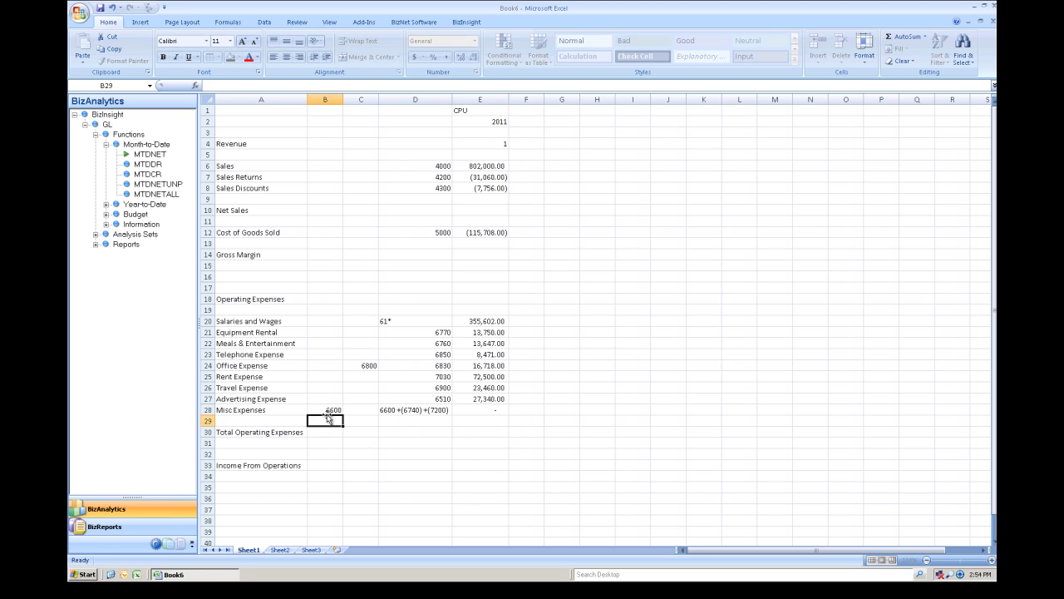
pyautogui.press('Up')
pyautogui.press('Right')
pyautogui.write('6')
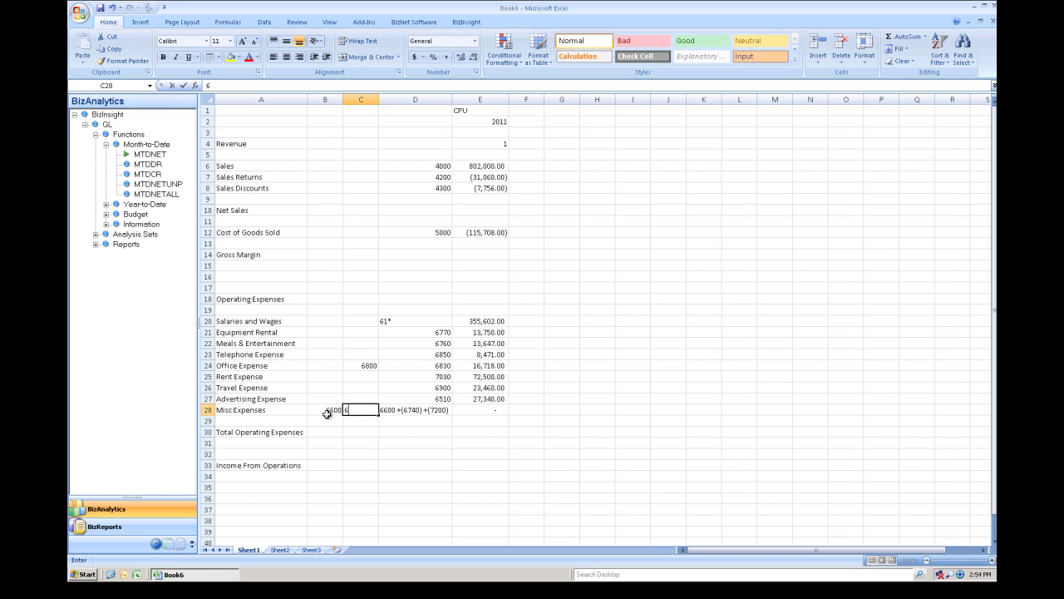
pyautogui.write('740')
pyautogui.press('Return')
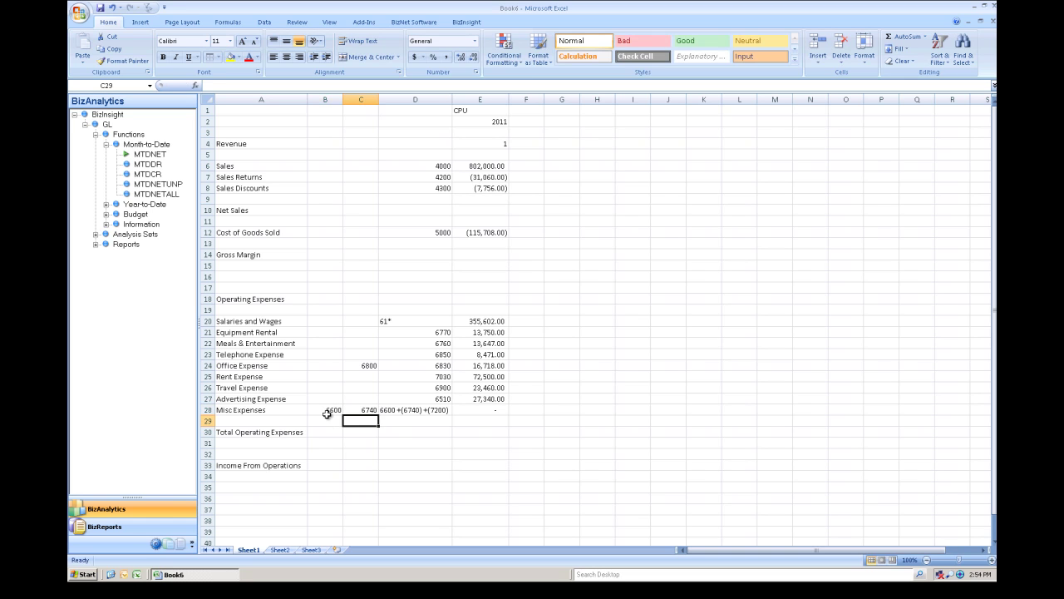
pyautogui.press('Up')
pyautogui.press('Right')
pyautogui.write('7')
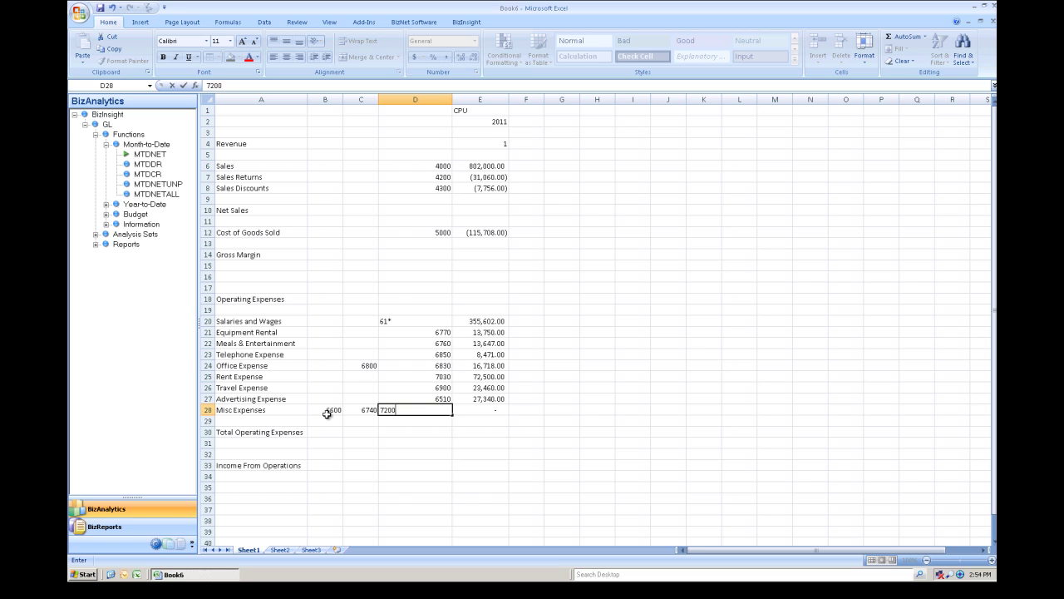
pyautogui.press('Return')
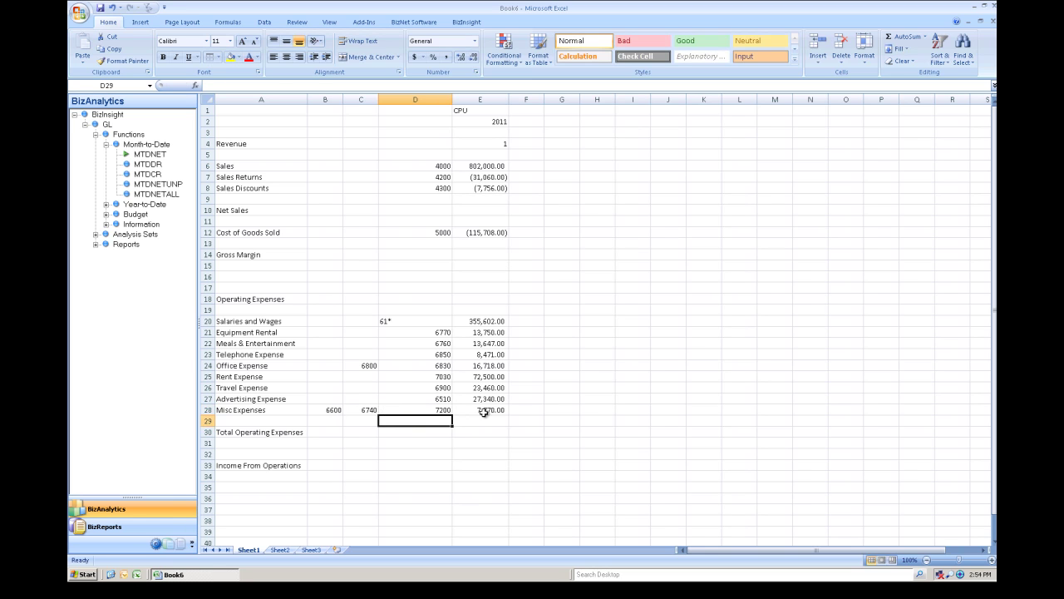
# - Set the E28 MTDNET Seg3 argument to $B28:$D28, giving 27,296.00
pyautogui.click(485, 412)
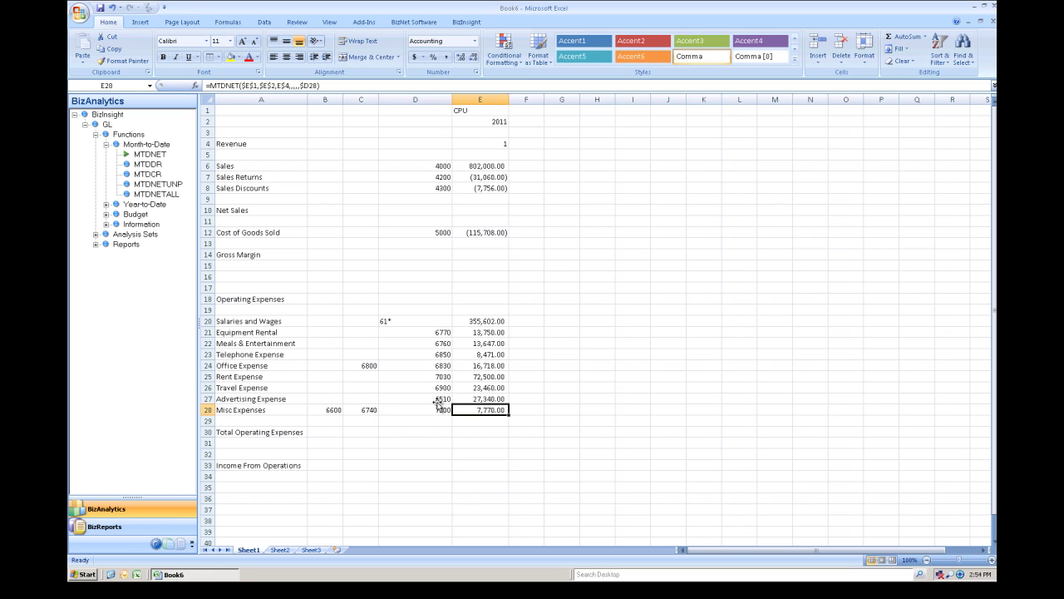
pyautogui.click(195, 84)
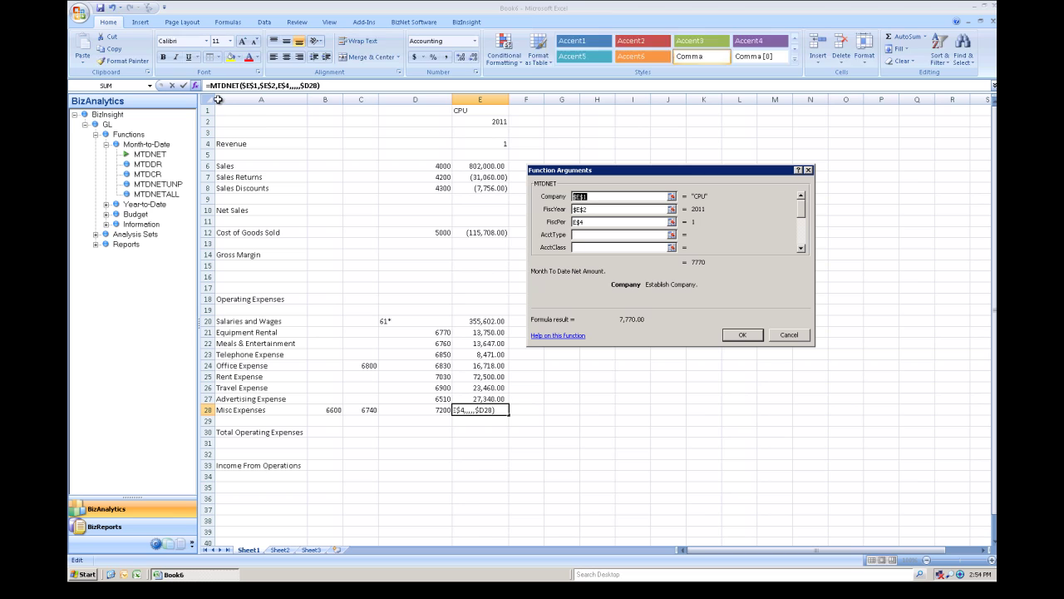
pyautogui.click(799, 247)
pyautogui.click(800, 247)
pyautogui.click(800, 248)
pyautogui.click(799, 248)
pyautogui.click(800, 248)
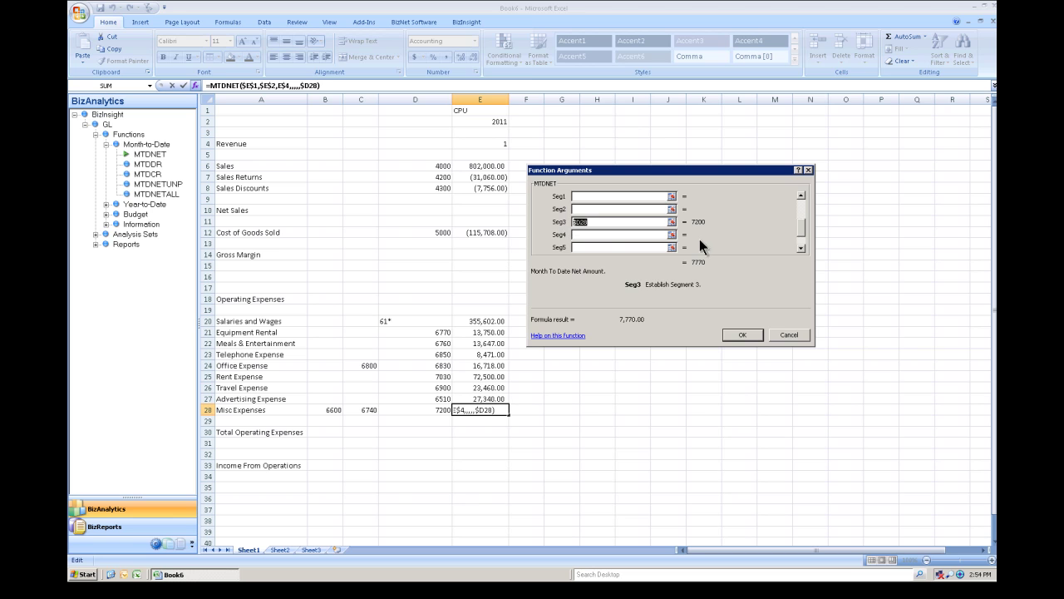
pyautogui.click(671, 221)
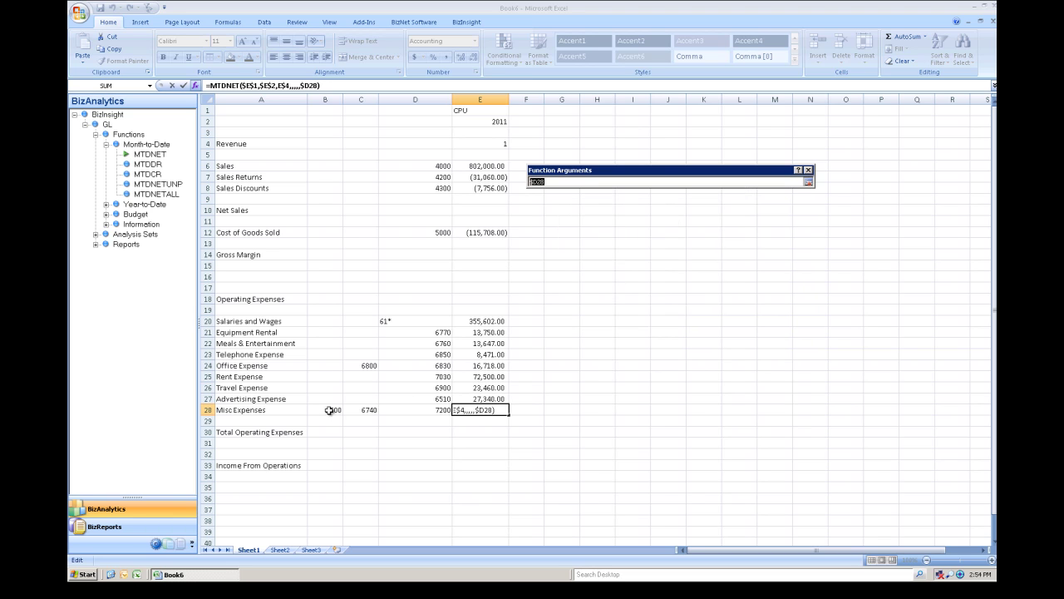
pyautogui.moveTo(331, 410); pyautogui.dragTo(418, 410)
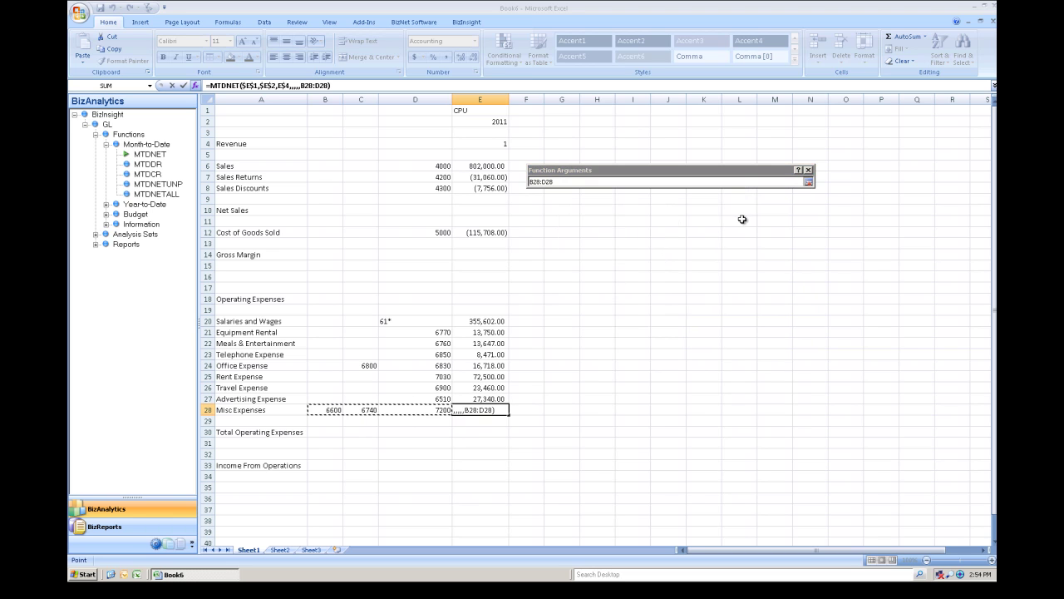
pyautogui.click(808, 182)
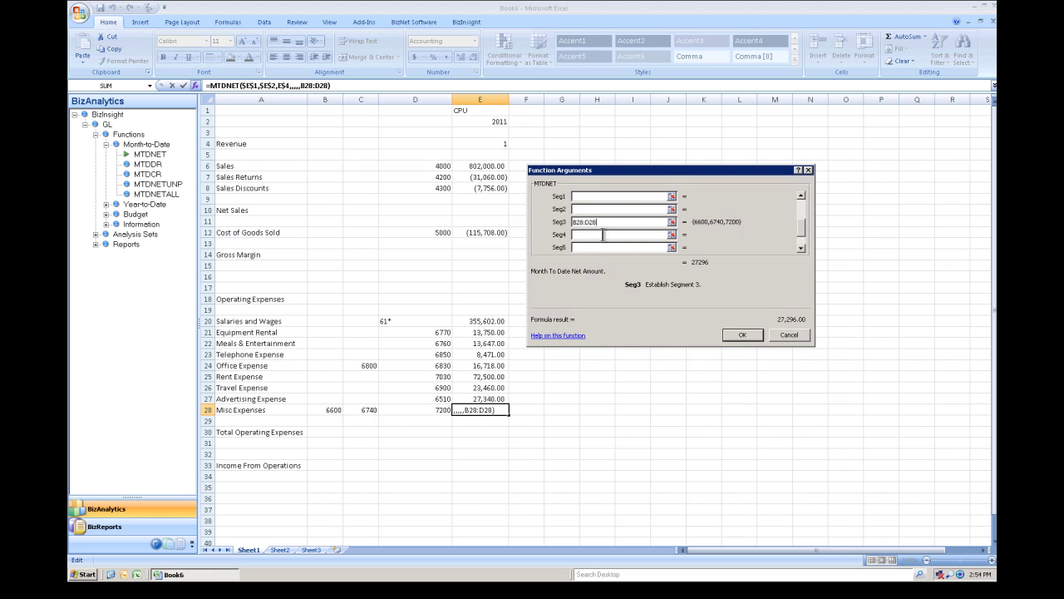
pyautogui.moveTo(603, 224); pyautogui.dragTo(572, 223)
pyautogui.press('F4')
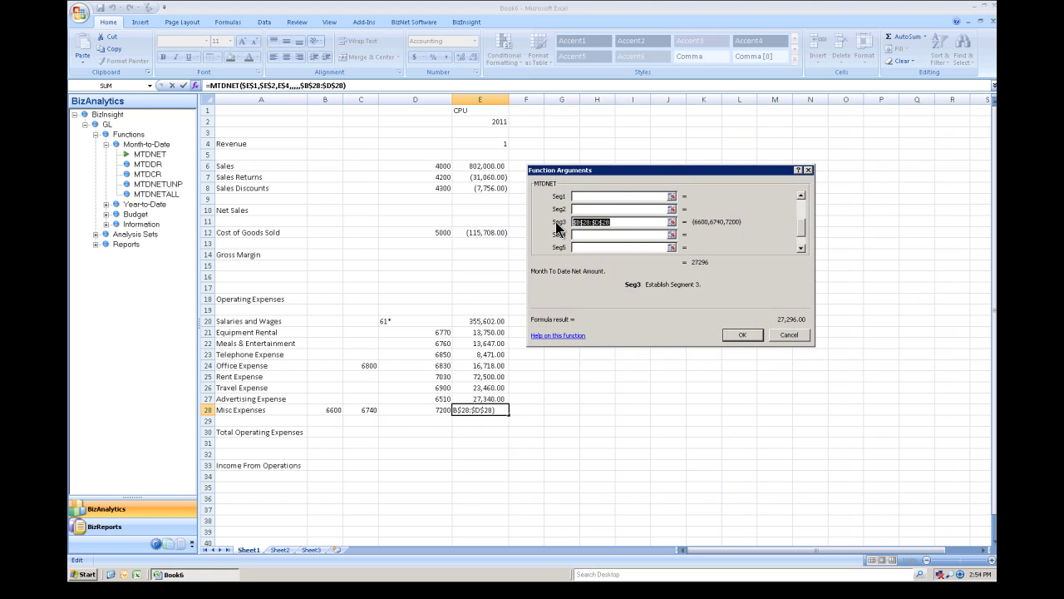
pyautogui.press('F4')
pyautogui.press('F4')
pyautogui.click(742, 332)
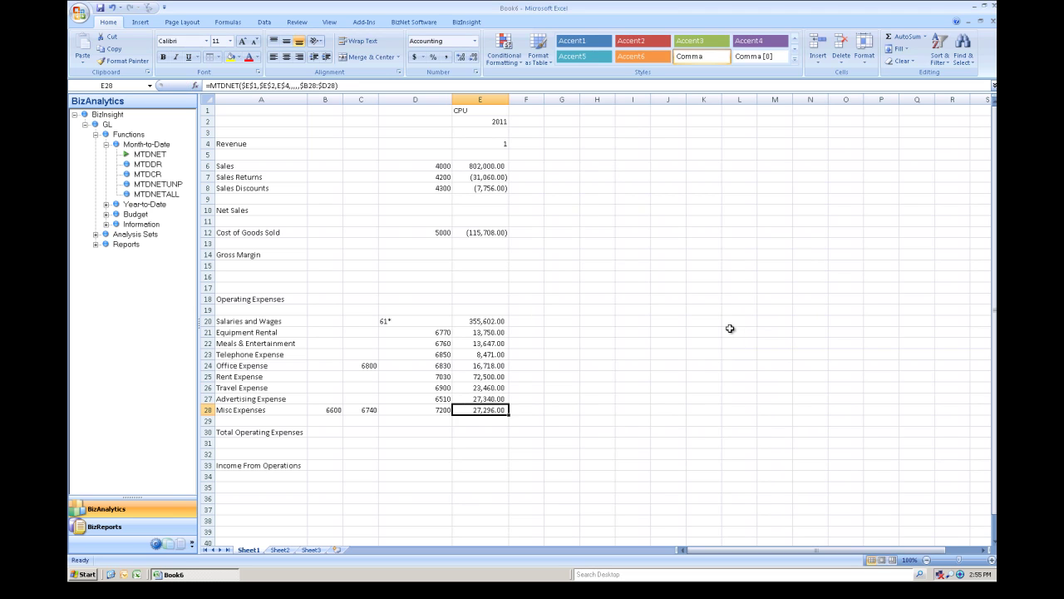
# - Test period 2 in E4, restore it to 1, then bring up options for columns B–D
pyautogui.click(502, 144)
pyautogui.write('2')
pyautogui.press('Return')
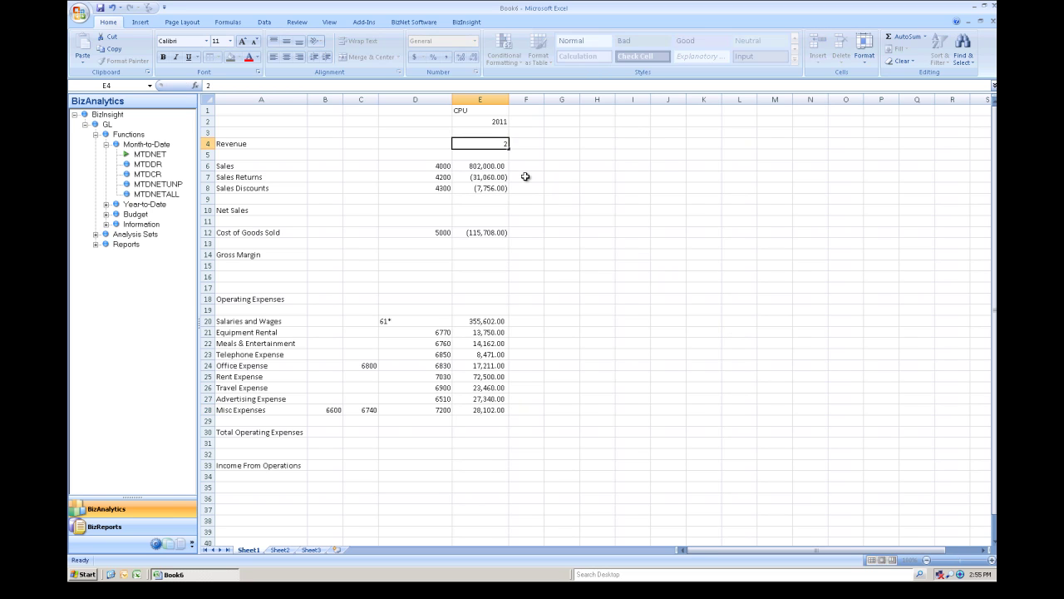
pyautogui.click(502, 144)
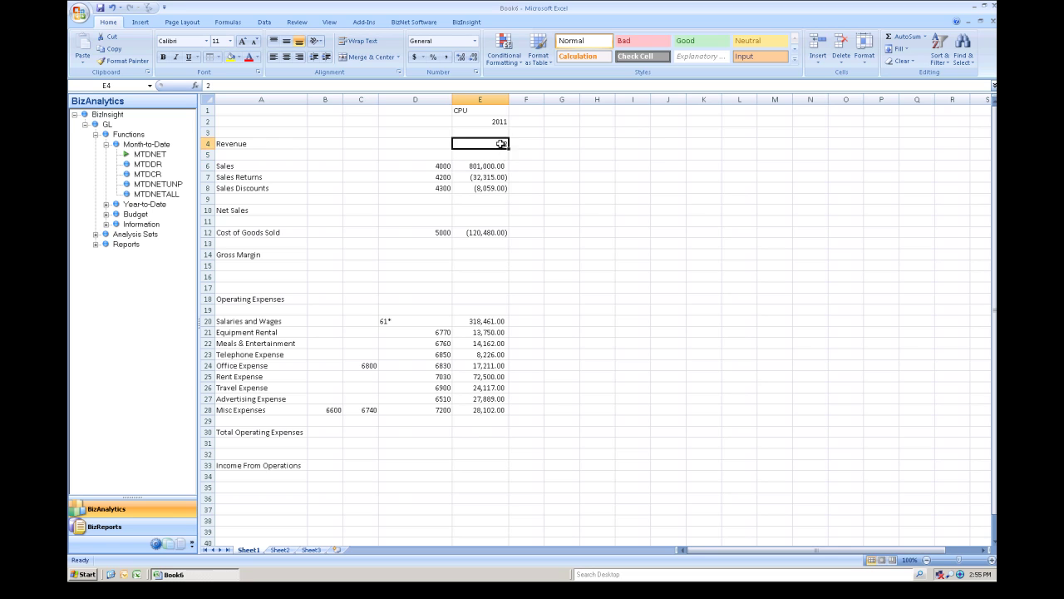
pyautogui.write('1')
pyautogui.press('Return')
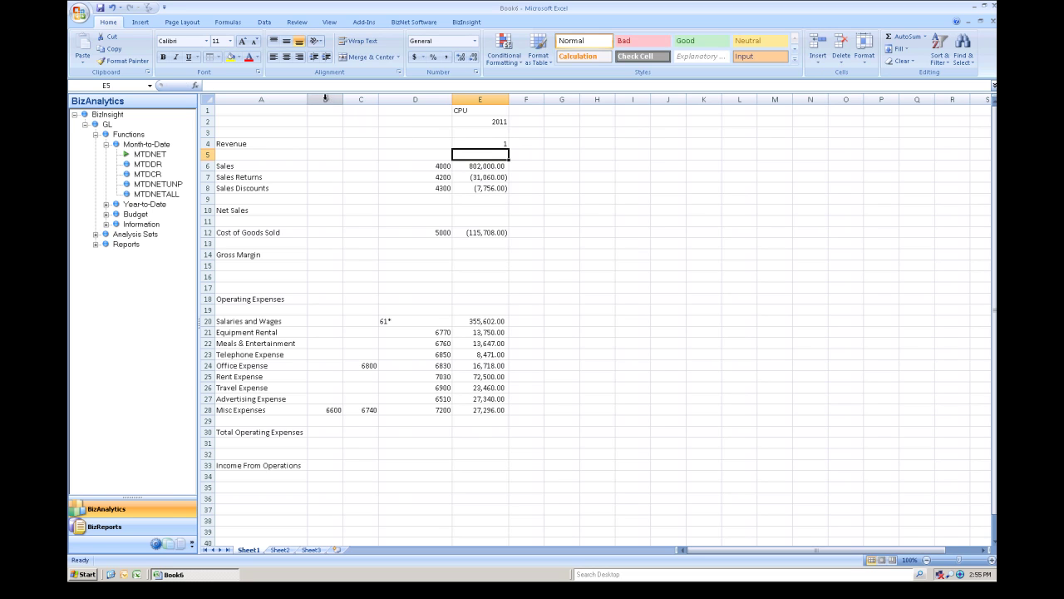
pyautogui.moveTo(325, 97); pyautogui.dragTo(399, 106)
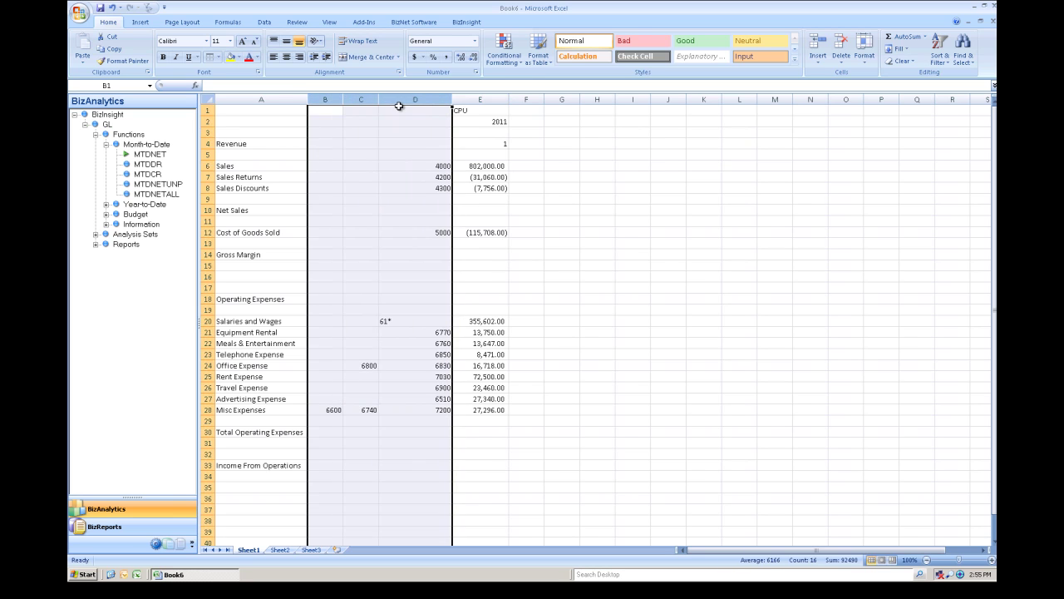
pyautogui.rightClick(407, 99)
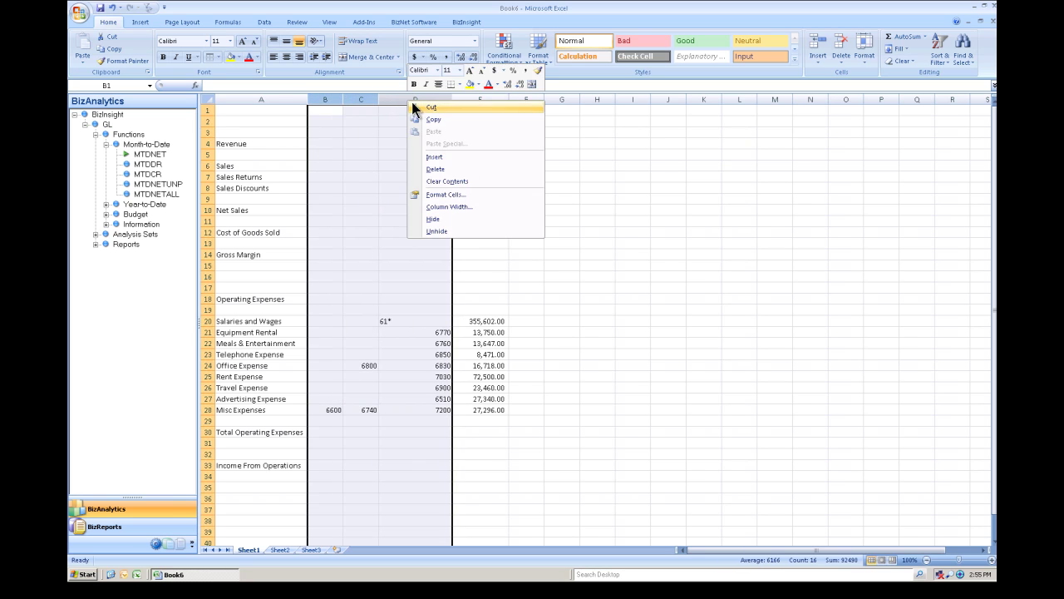
# - Hide columns B–D, AutoSum revenue E6:E8 into Net Sales in E9, and delete empty row 10
pyautogui.click(444, 220)
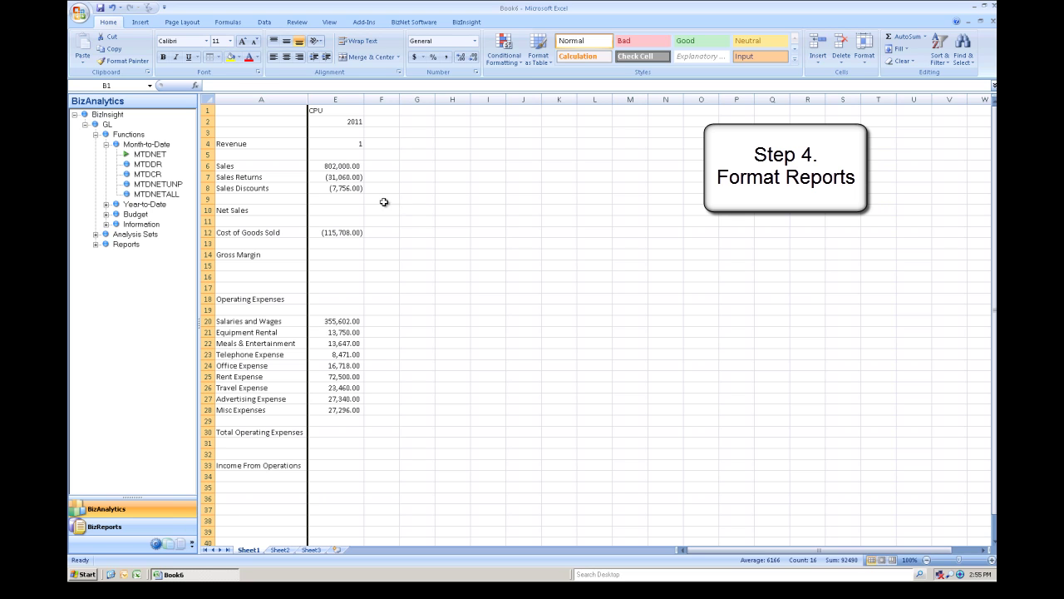
pyautogui.moveTo(338, 166); pyautogui.dragTo(342, 191)
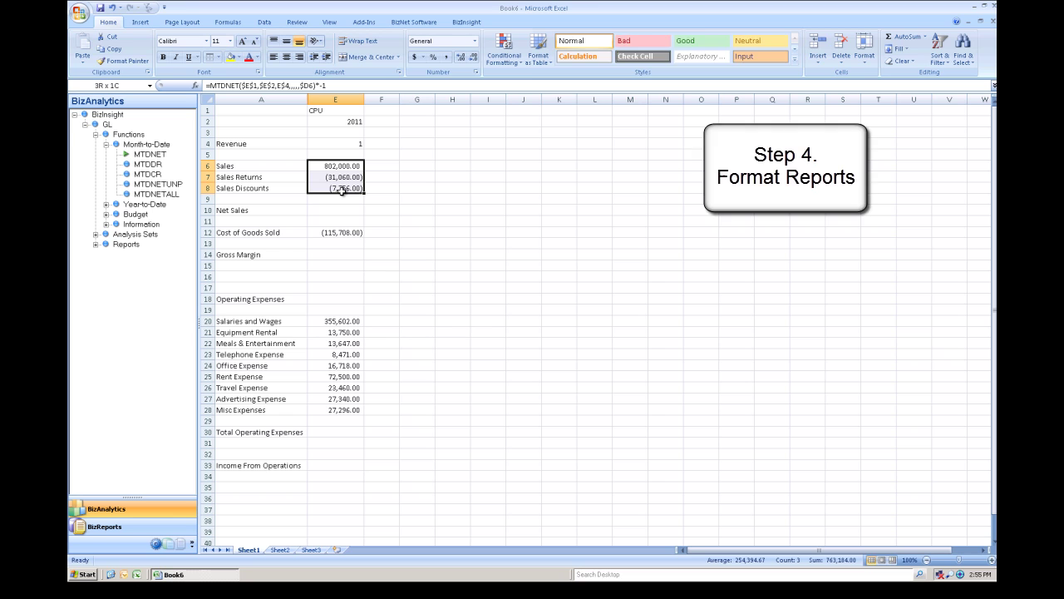
pyautogui.click(907, 37)
pyautogui.click(347, 199)
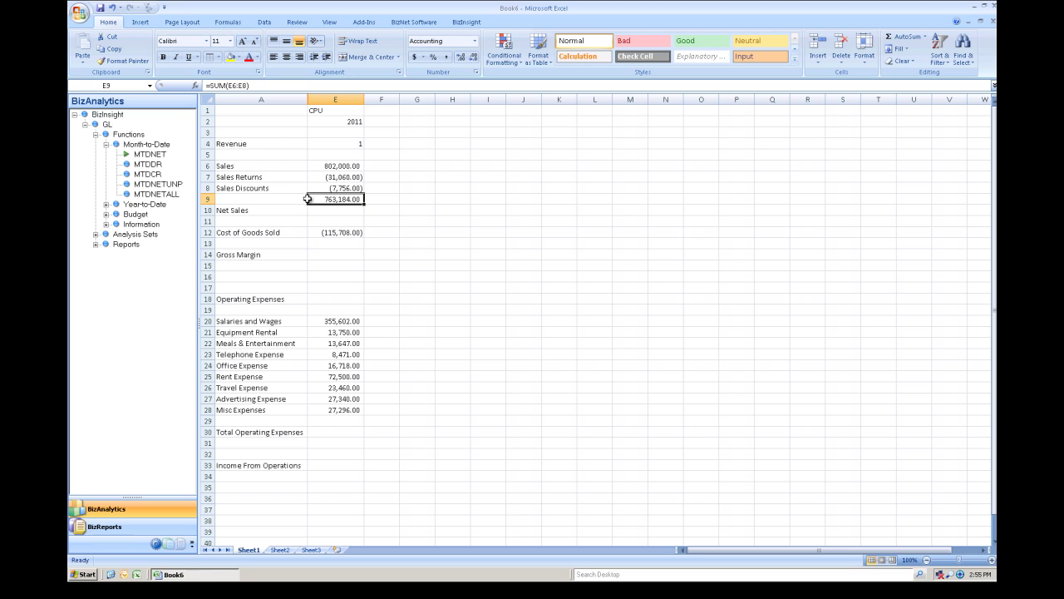
pyautogui.click(259, 212)
pyautogui.moveTo(258, 215); pyautogui.dragTo(262, 205)
pyautogui.click(207, 211)
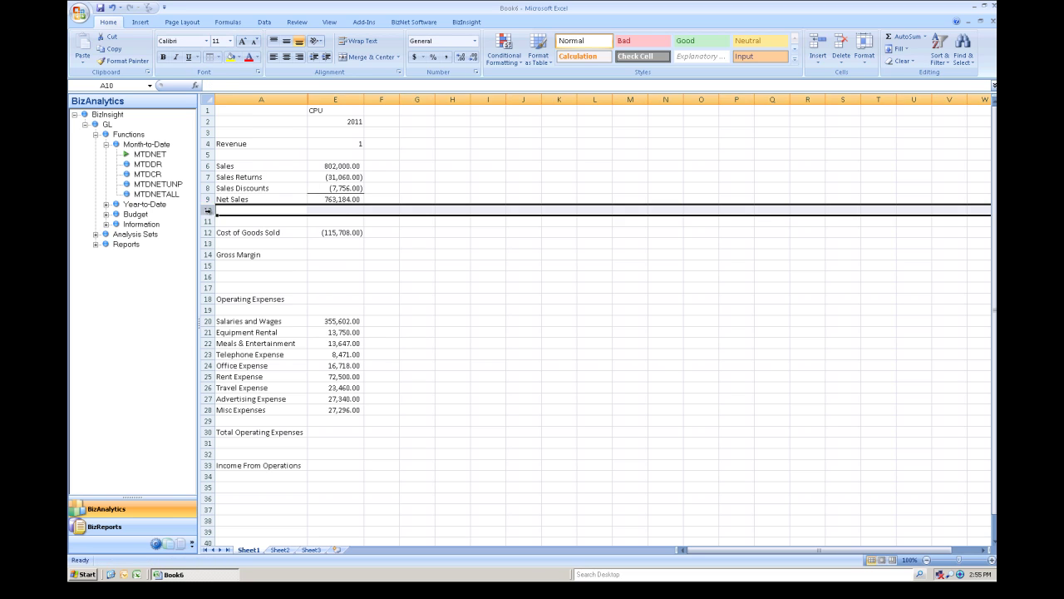
pyautogui.rightClick(208, 211)
pyautogui.click(235, 275)
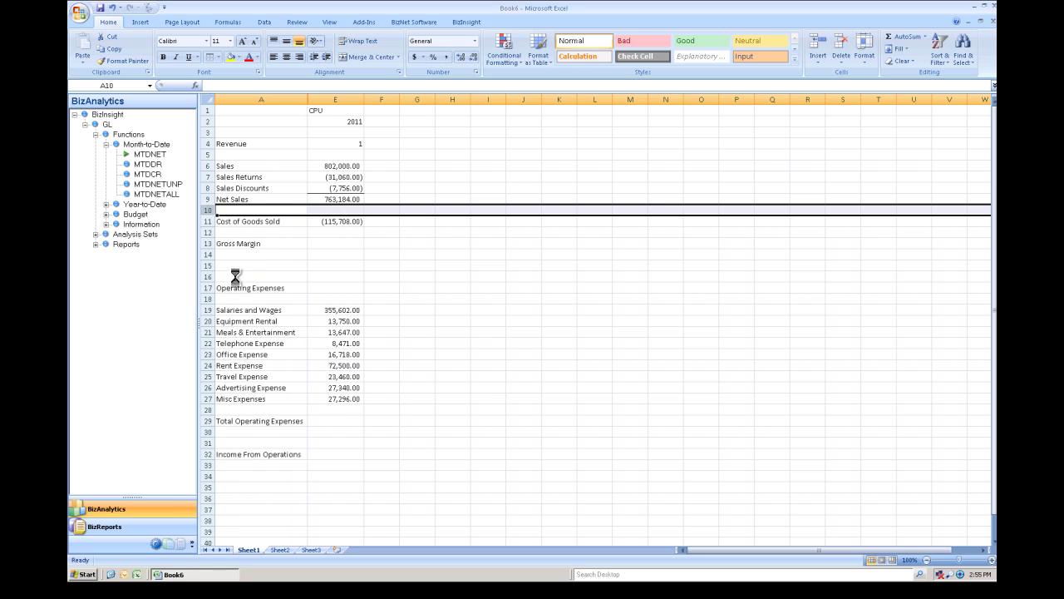
# - Enter Gross Margin =E9+E11 (647,476.00) in E13 and give it a top border
pyautogui.click(339, 221)
pyautogui.click(246, 244)
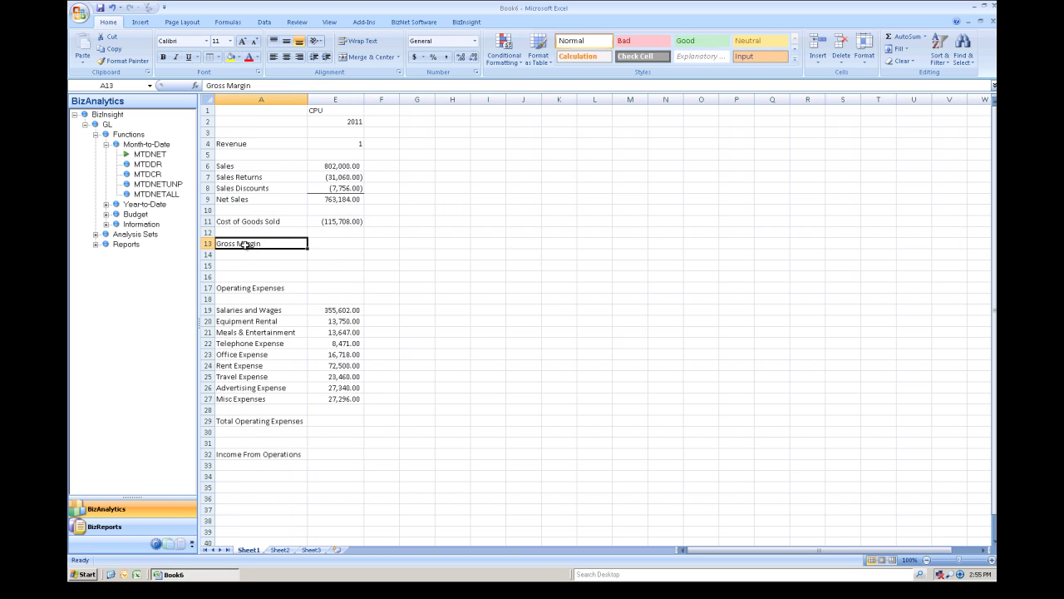
pyautogui.click(338, 243)
pyautogui.write('=')
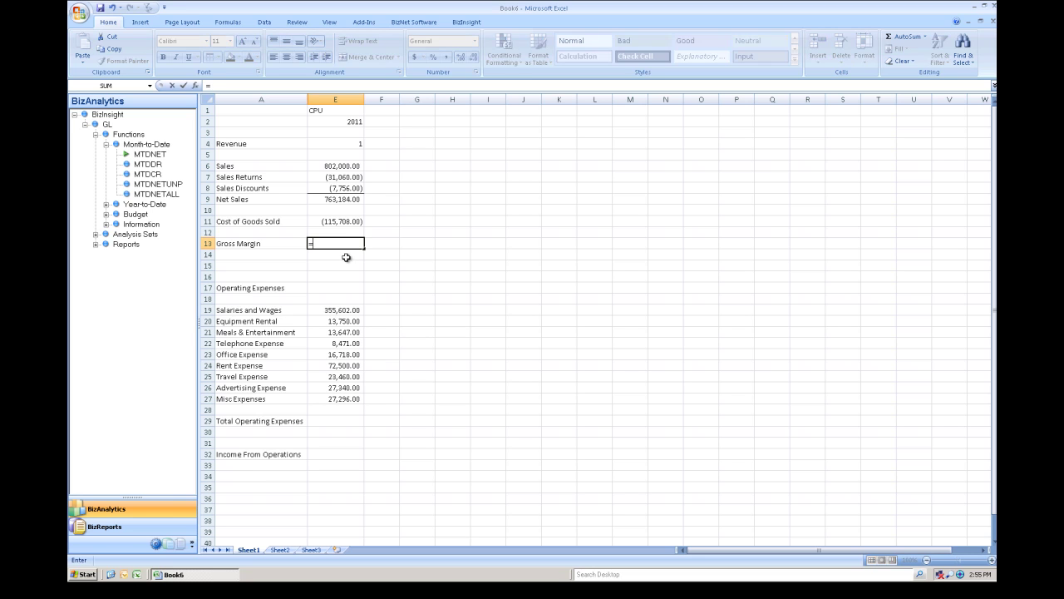
pyautogui.click(340, 200)
pyautogui.click(343, 221)
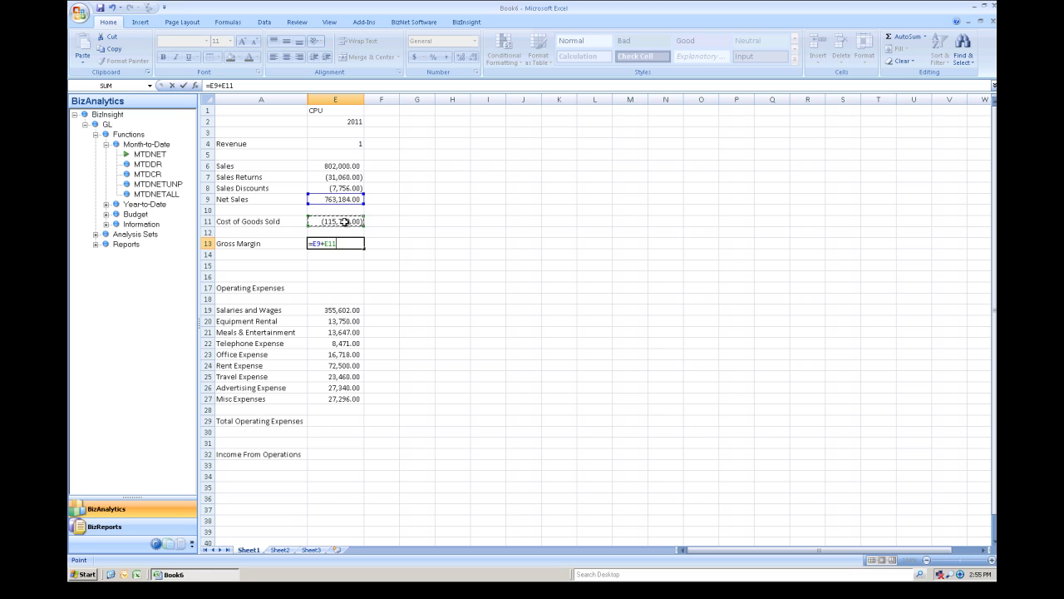
pyautogui.press('Return')
pyautogui.click(350, 246)
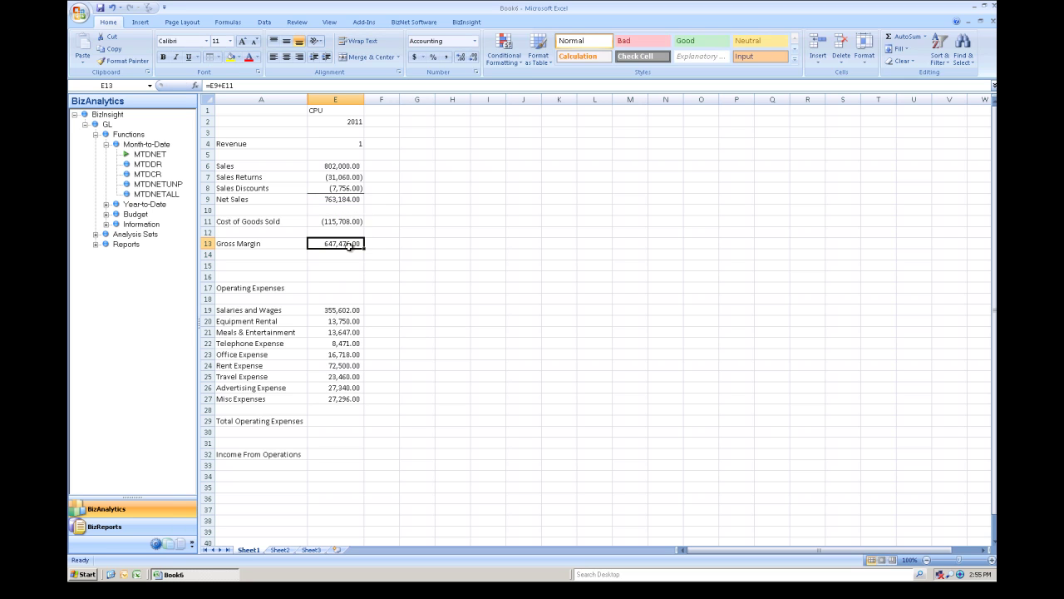
pyautogui.click(211, 59)
# - Delete the two empty rows and move the Operating Expenses label down to A16
pyautogui.moveTo(208, 265); pyautogui.dragTo(206, 276)
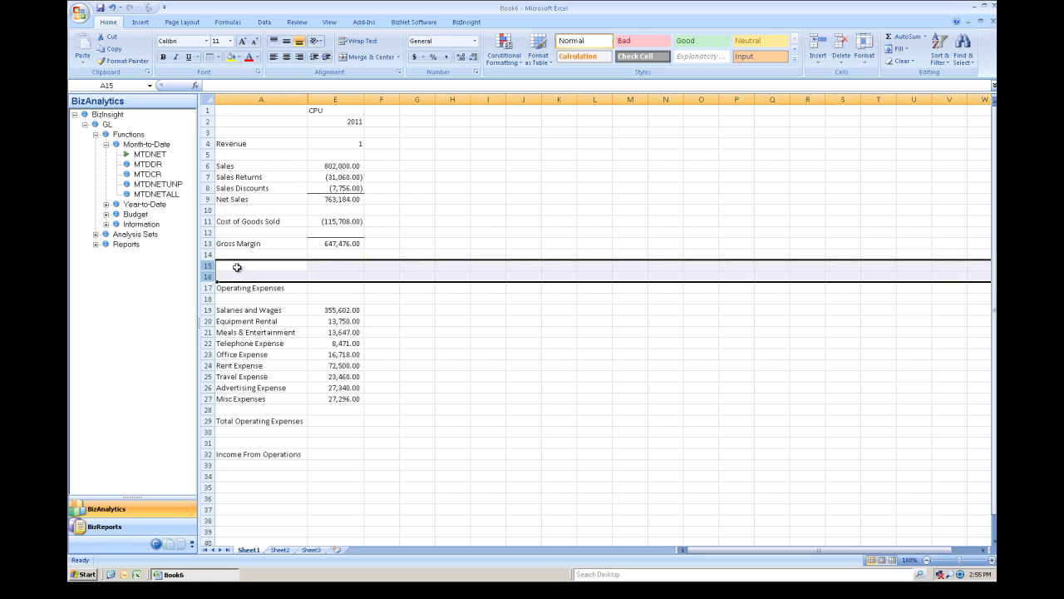
pyautogui.rightClick(238, 267)
pyautogui.click(273, 340)
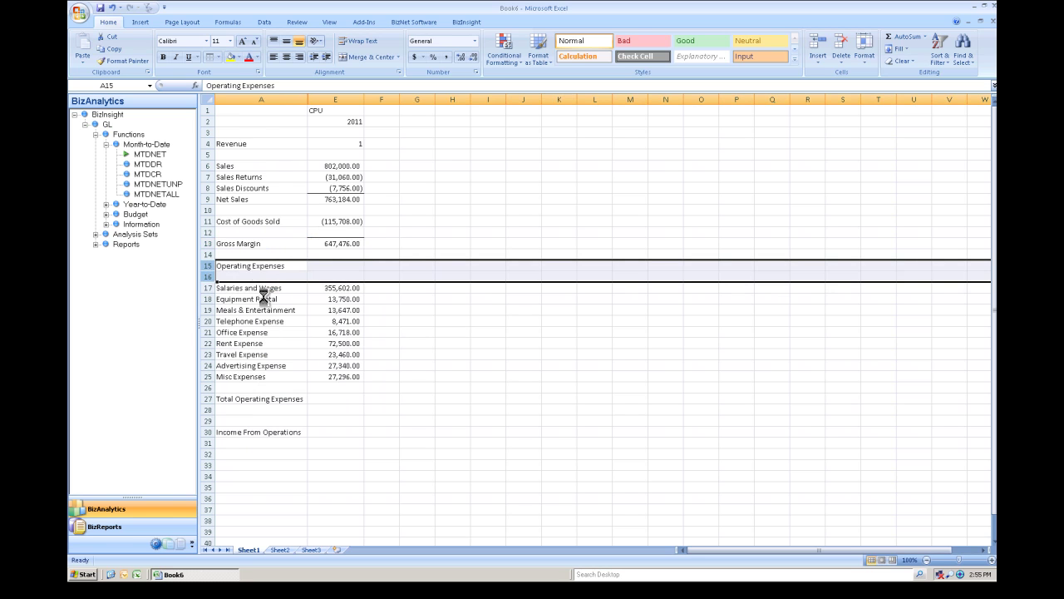
pyautogui.click(253, 265)
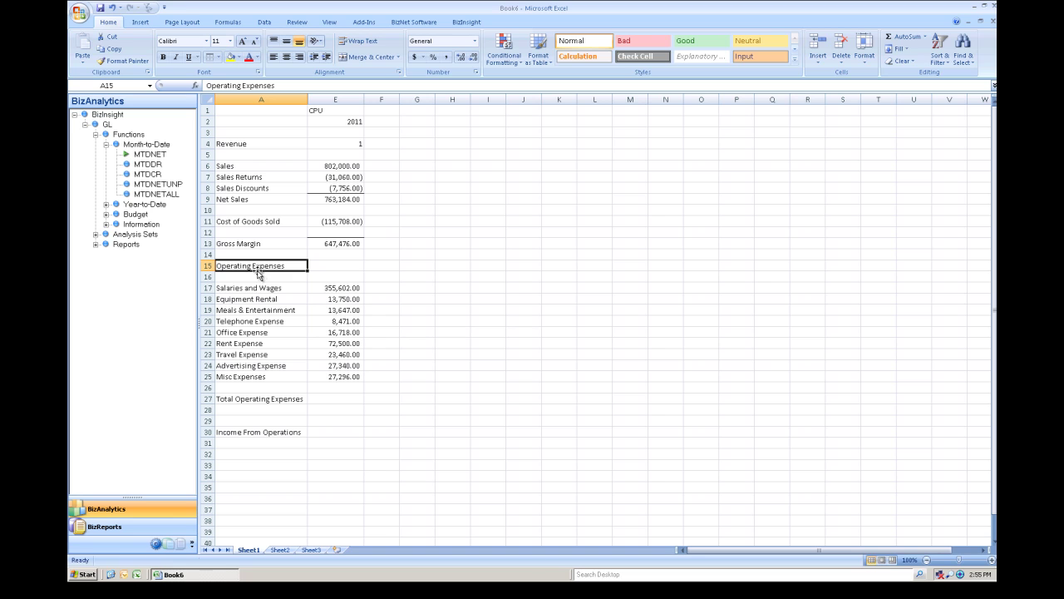
pyautogui.moveTo(258, 272); pyautogui.dragTo(261, 283)
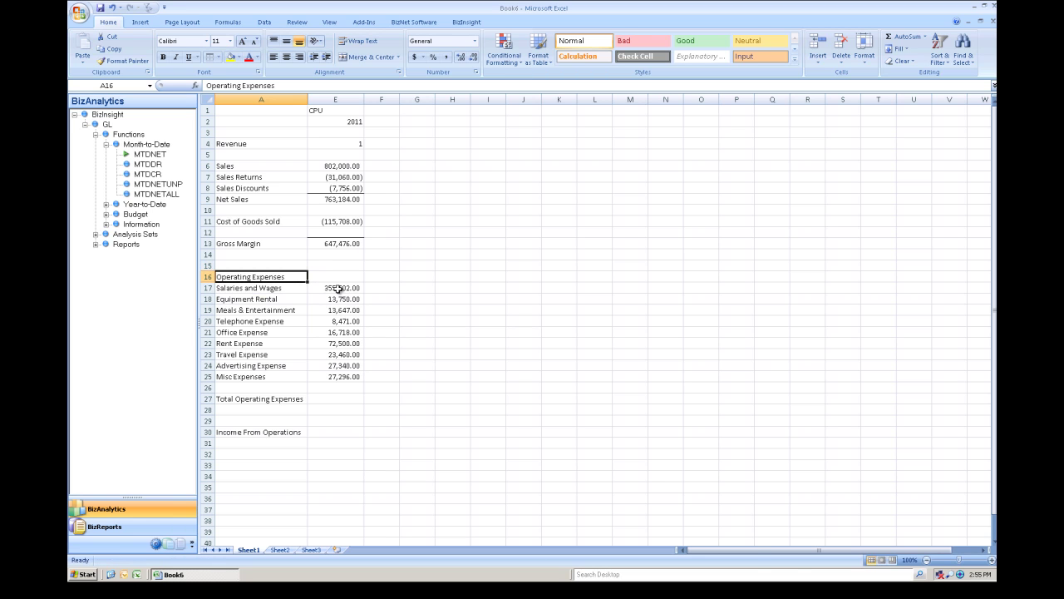
# - AutoSum E17:E25 into E26 as Total Operating Expenses (558,784.00) and delete empty rows 27–28
pyautogui.moveTo(339, 287); pyautogui.dragTo(338, 376)
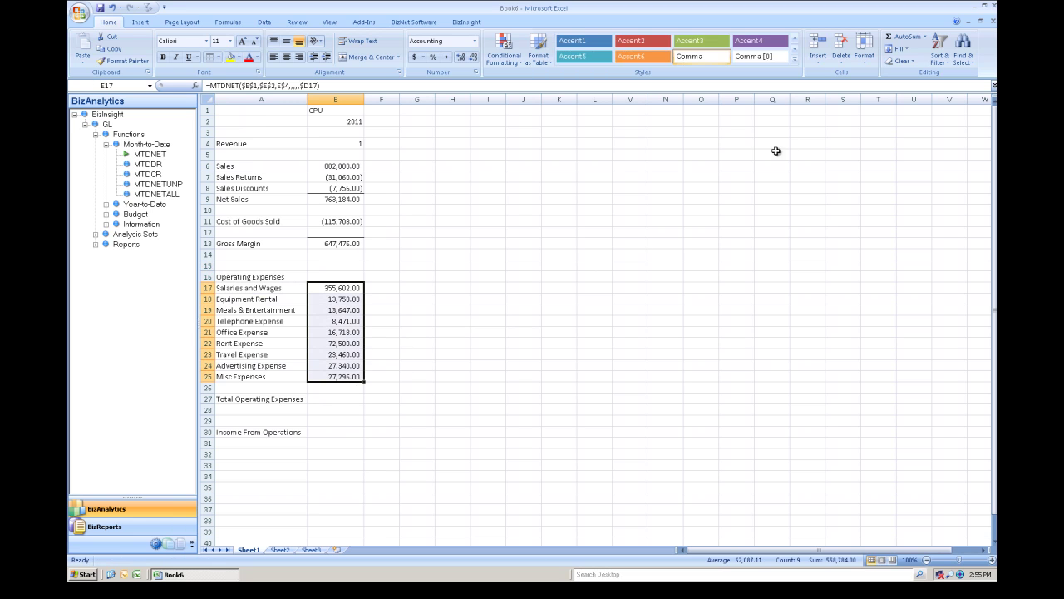
pyautogui.click(908, 37)
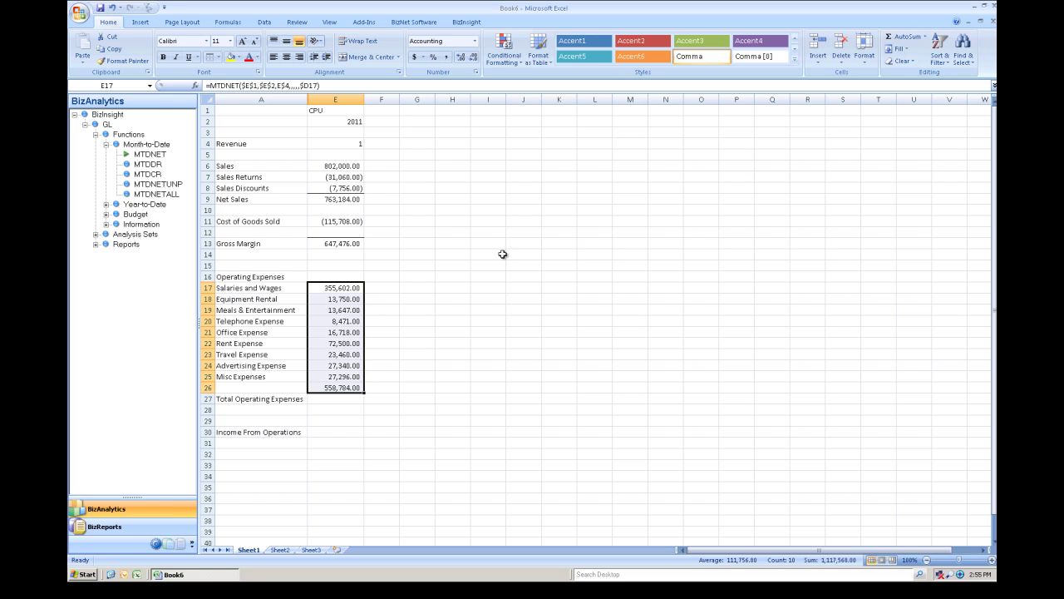
pyautogui.click(333, 385)
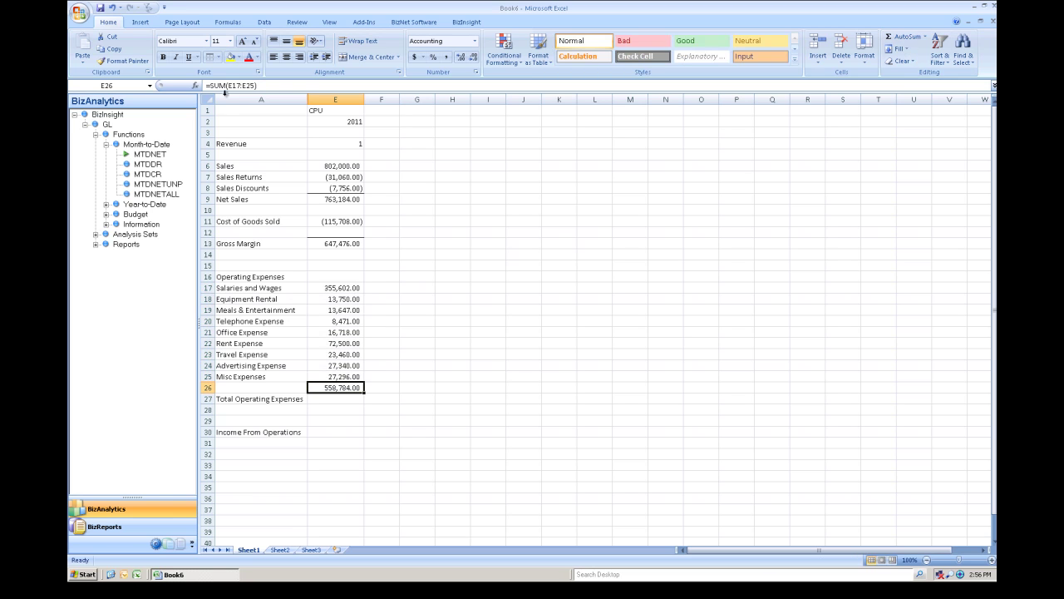
pyautogui.click(253, 403)
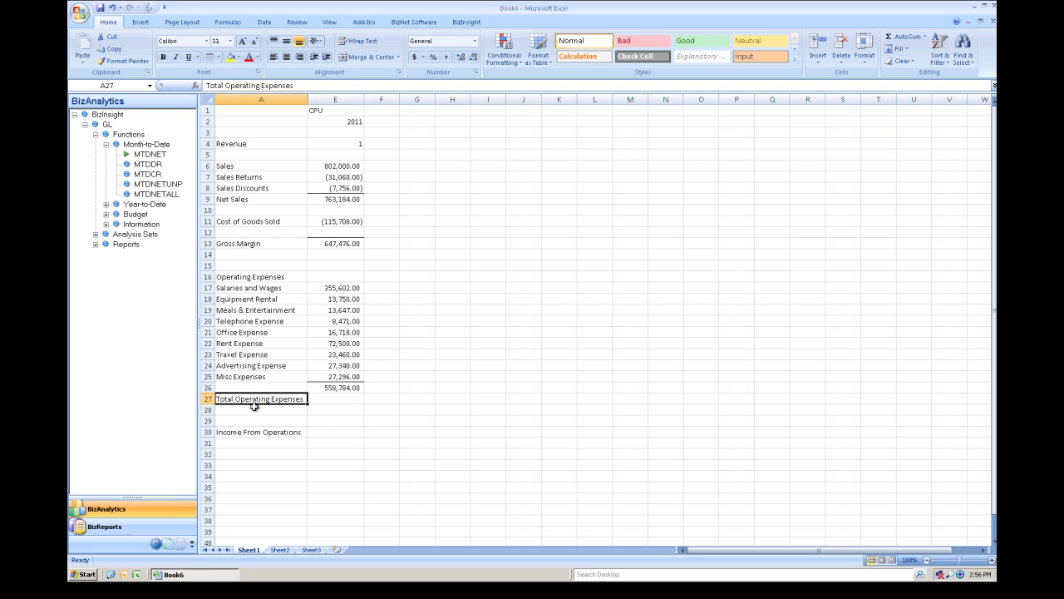
pyautogui.moveTo(258, 404); pyautogui.dragTo(208, 410)
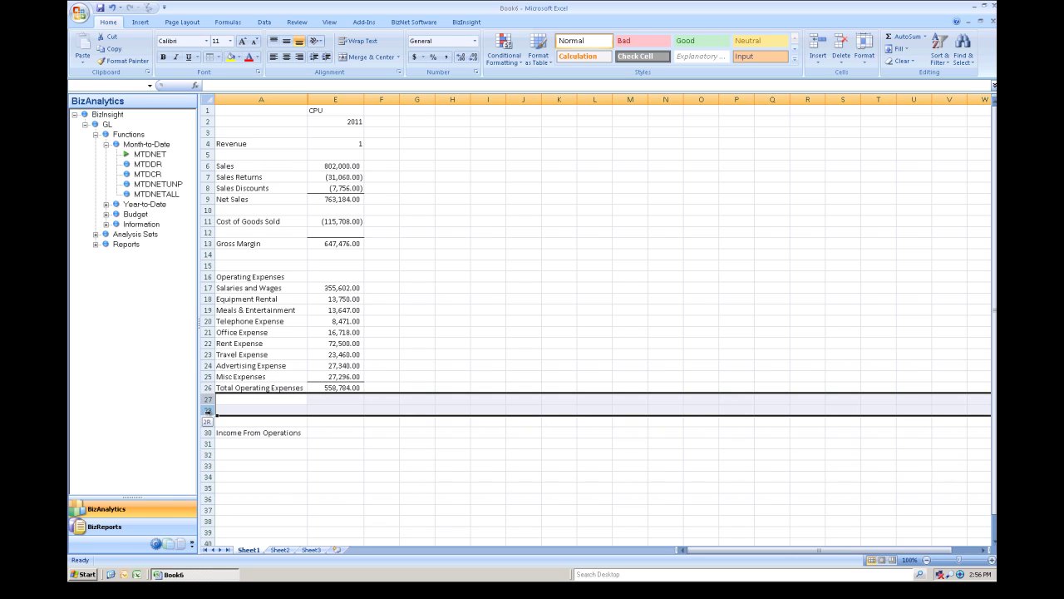
pyautogui.rightClick(256, 404)
pyautogui.click(285, 475)
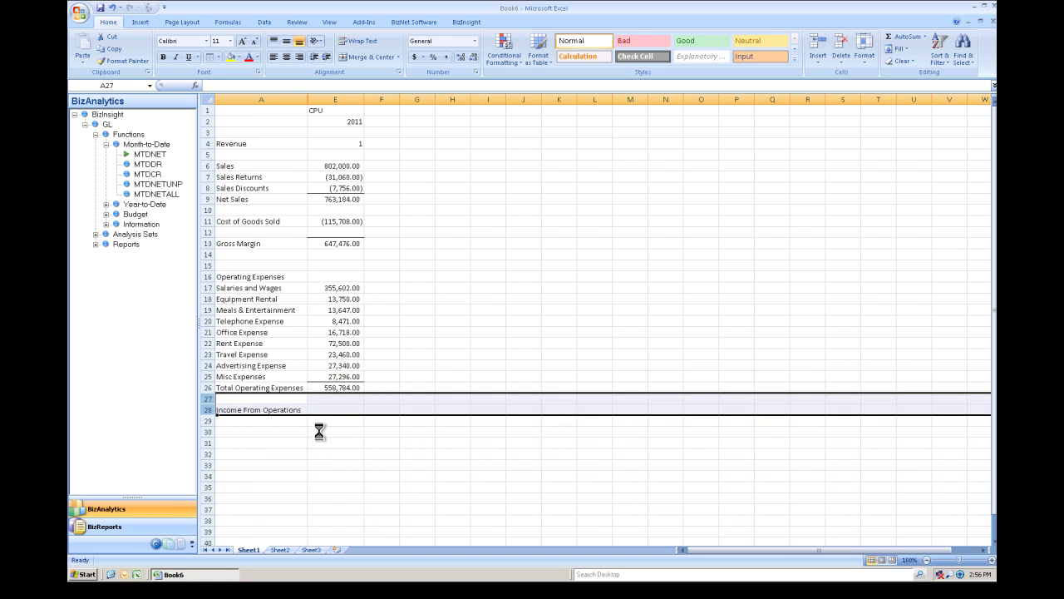
# - Enter Income From Operations =E13-E26 in E28
pyautogui.click(335, 409)
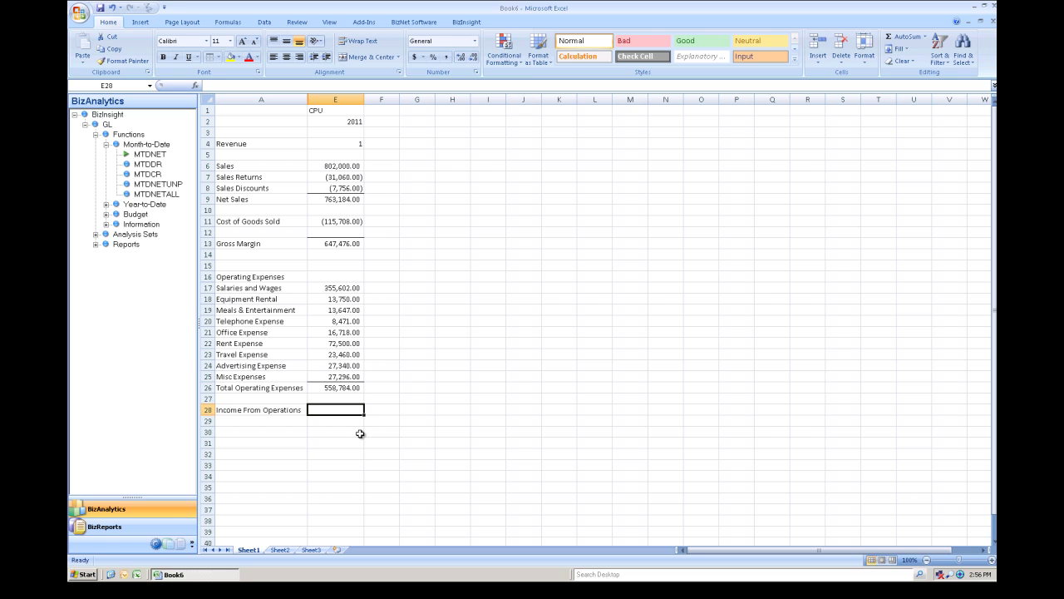
pyautogui.write('=')
pyautogui.click(335, 243)
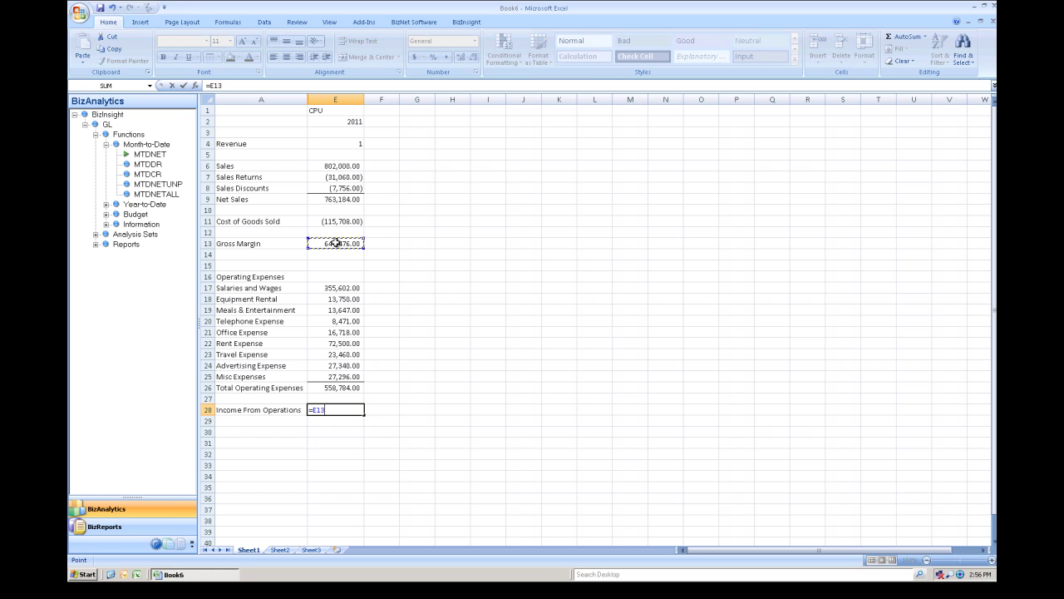
pyautogui.write('-')
pyautogui.click(346, 388)
pyautogui.press('Return')
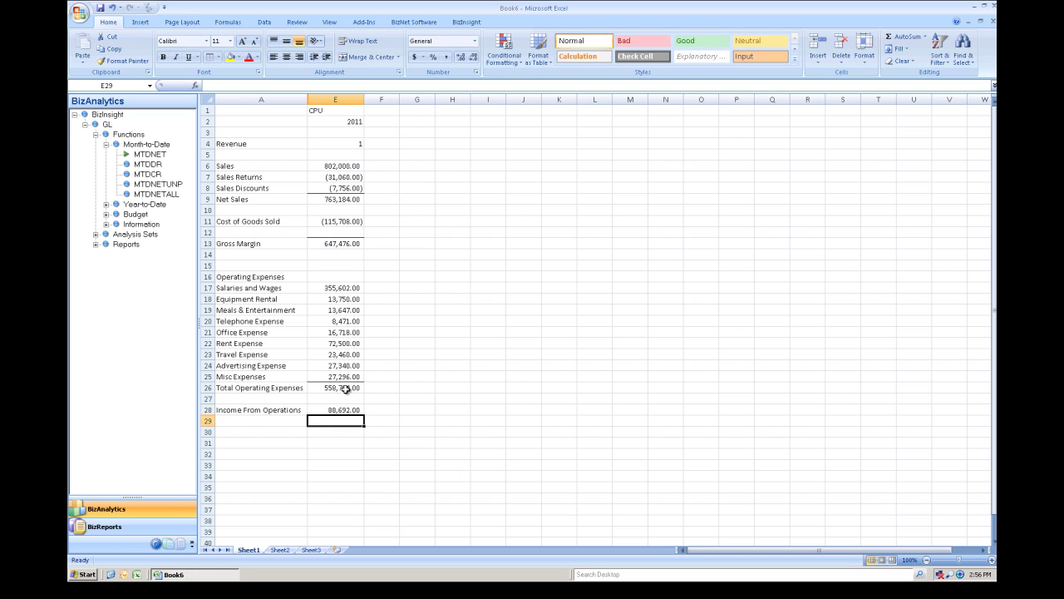
# - Fill the period 1 column E4:E28 across columns F through J for periods 2–6
pyautogui.click(340, 410)
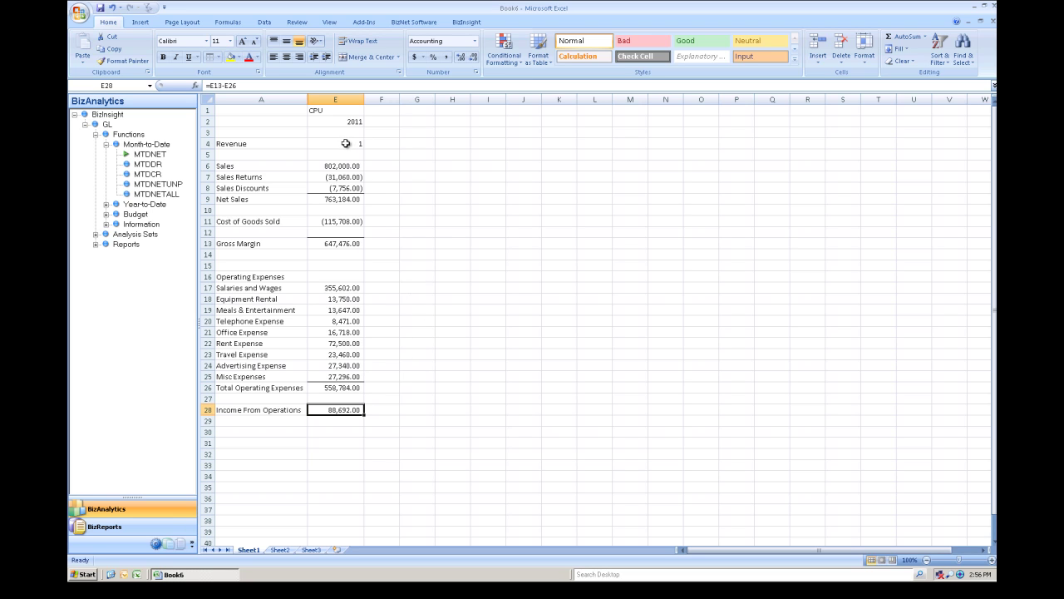
pyautogui.moveTo(346, 143); pyautogui.dragTo(358, 416)
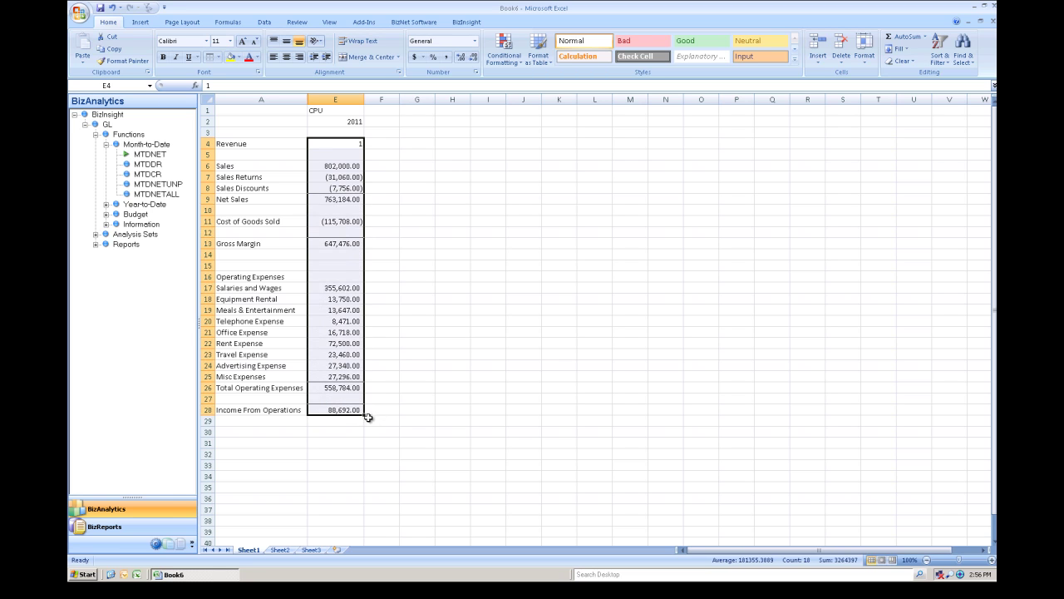
pyautogui.moveTo(364, 417); pyautogui.dragTo(537, 396)
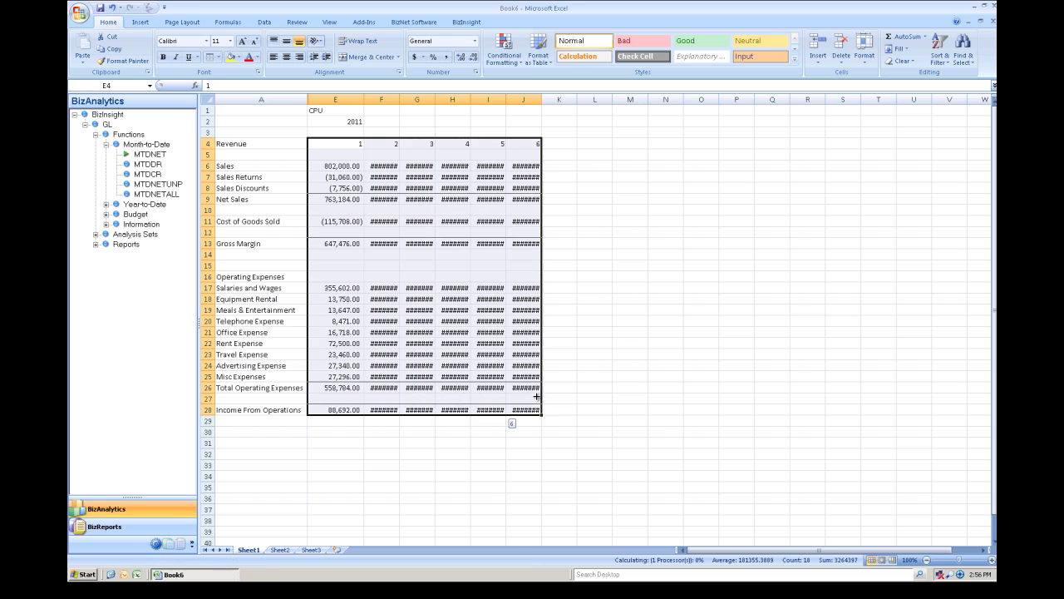
# - AutoFit the widths of columns F through J so every value displays
pyautogui.doubleClick(399, 99)
pyautogui.doubleClick(447, 99)
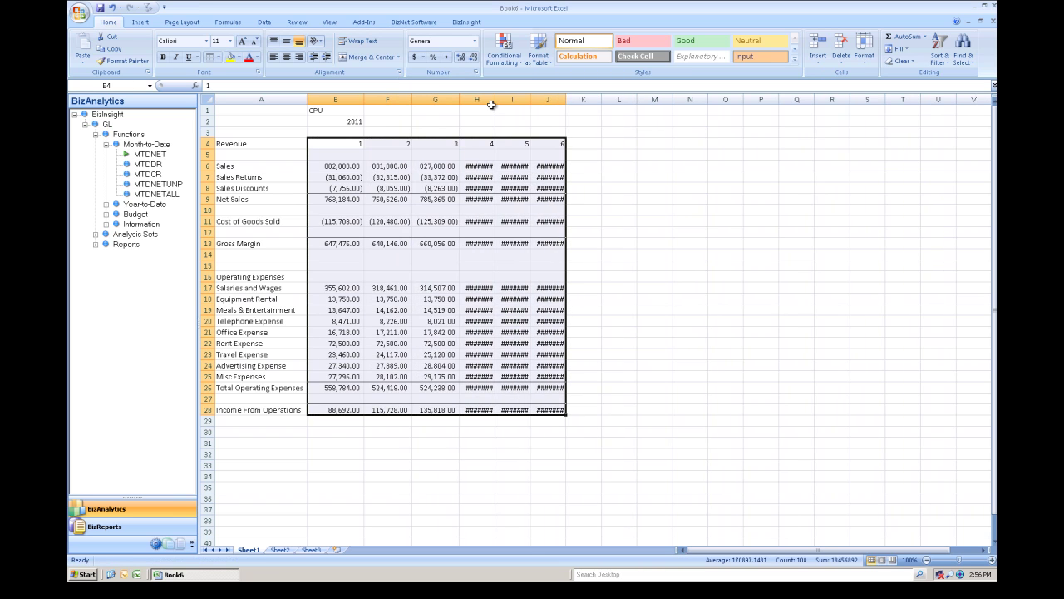
pyautogui.moveTo(487, 100); pyautogui.dragTo(552, 100)
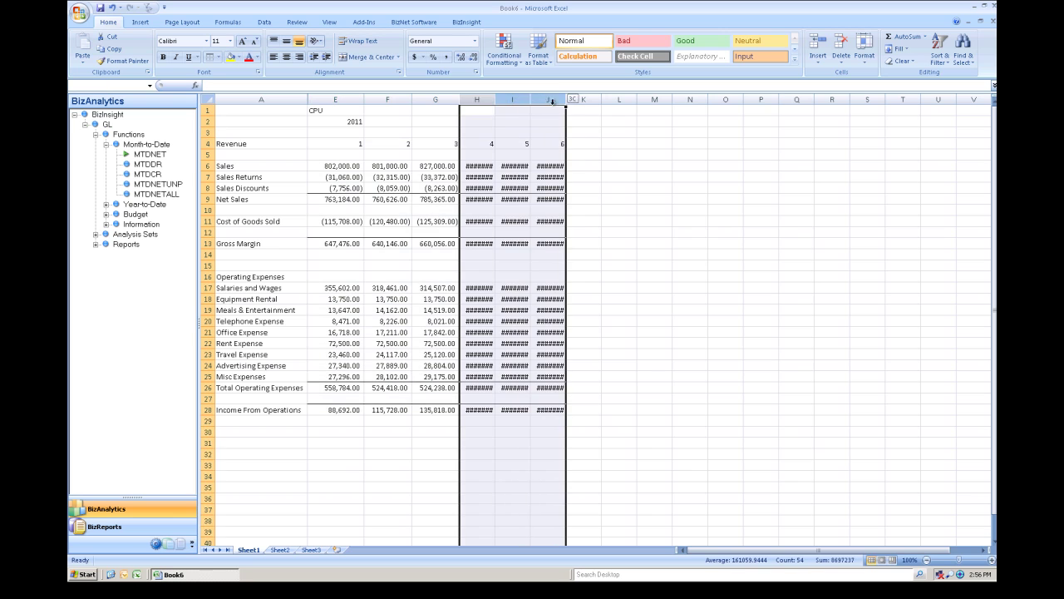
pyautogui.doubleClick(495, 99)
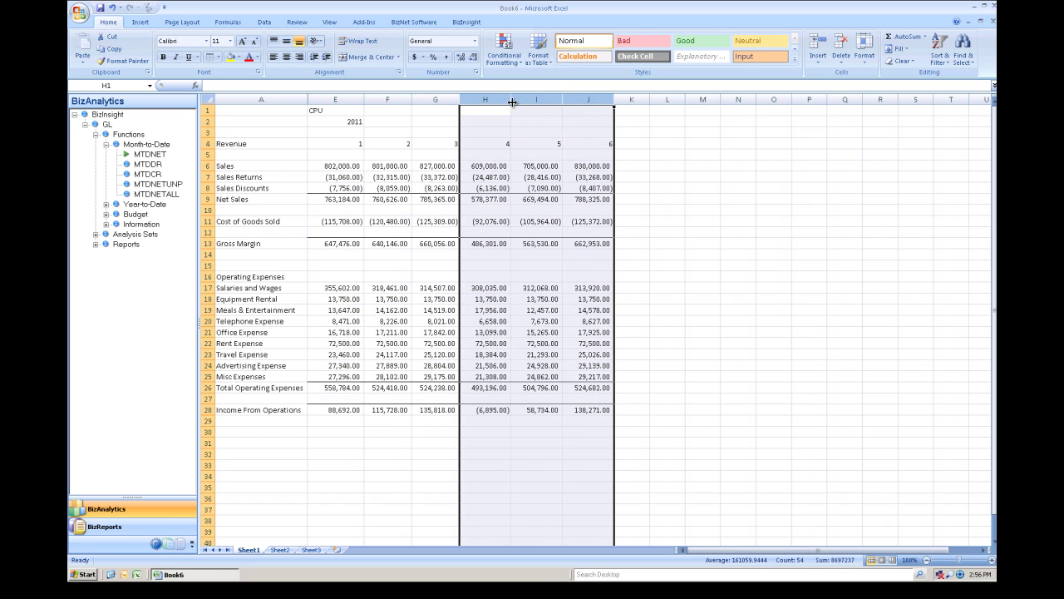
pyautogui.click(418, 444)
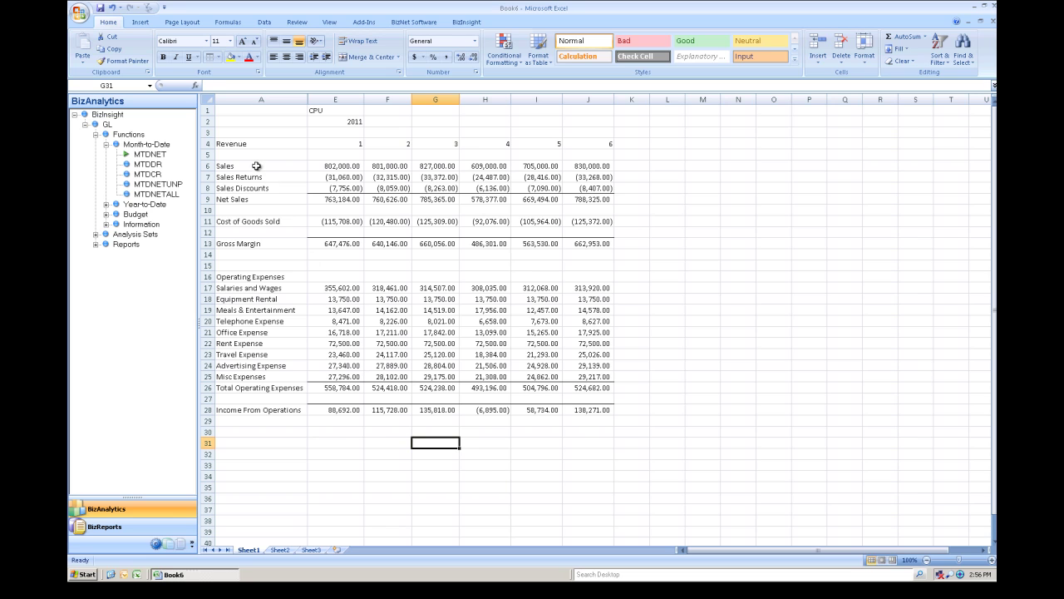
# - Bold the Revenue, Cost of Goods Sold, Gross Margin and Income From Operations labels in A4, A11, A13, A28
pyautogui.click(236, 144)
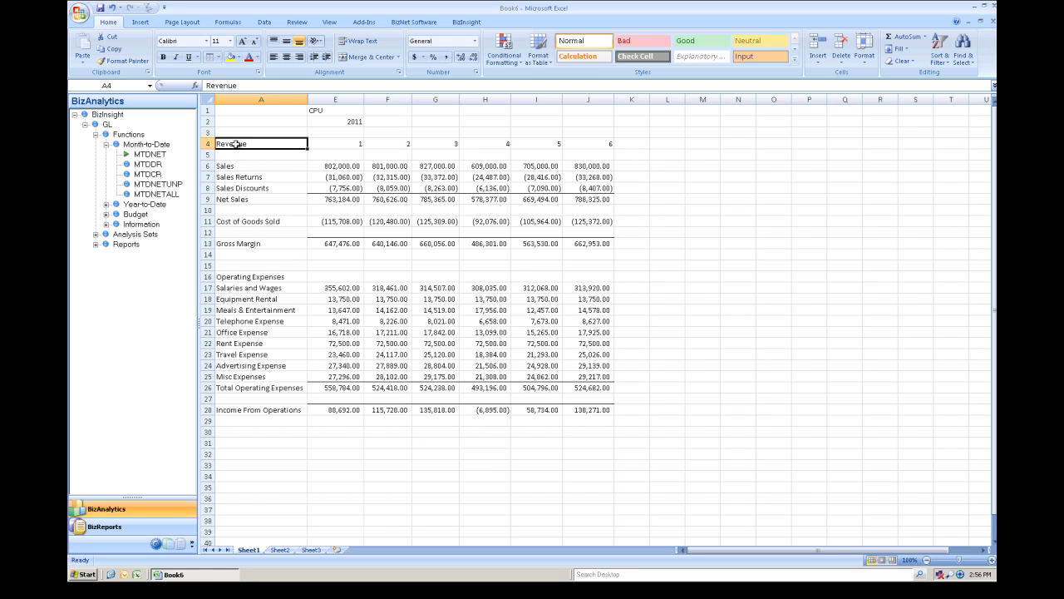
pyautogui.click(163, 57)
pyautogui.click(232, 222)
pyautogui.click(162, 57)
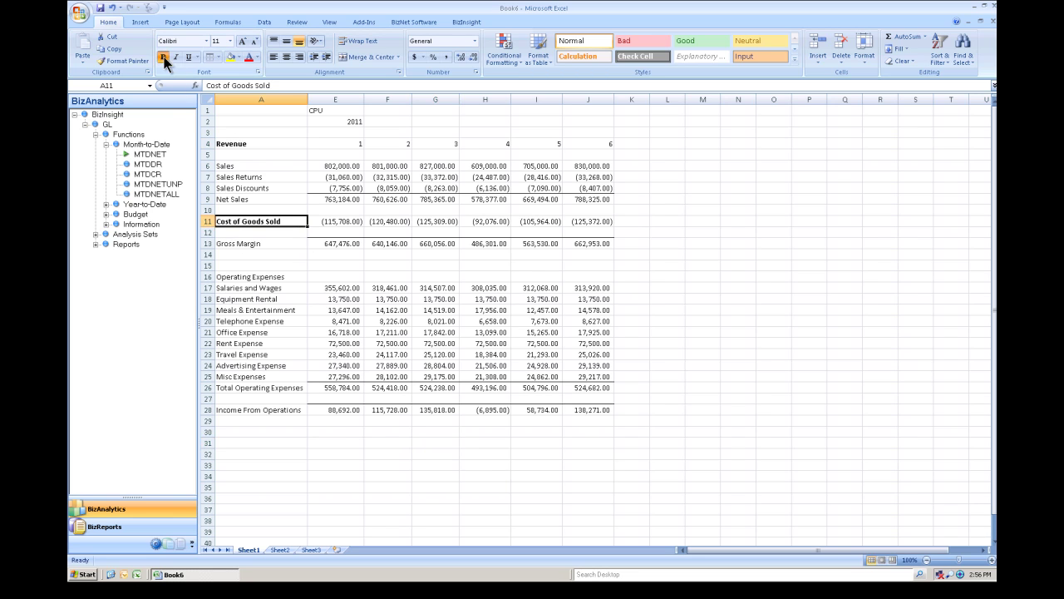
pyautogui.click(233, 243)
pyautogui.click(163, 56)
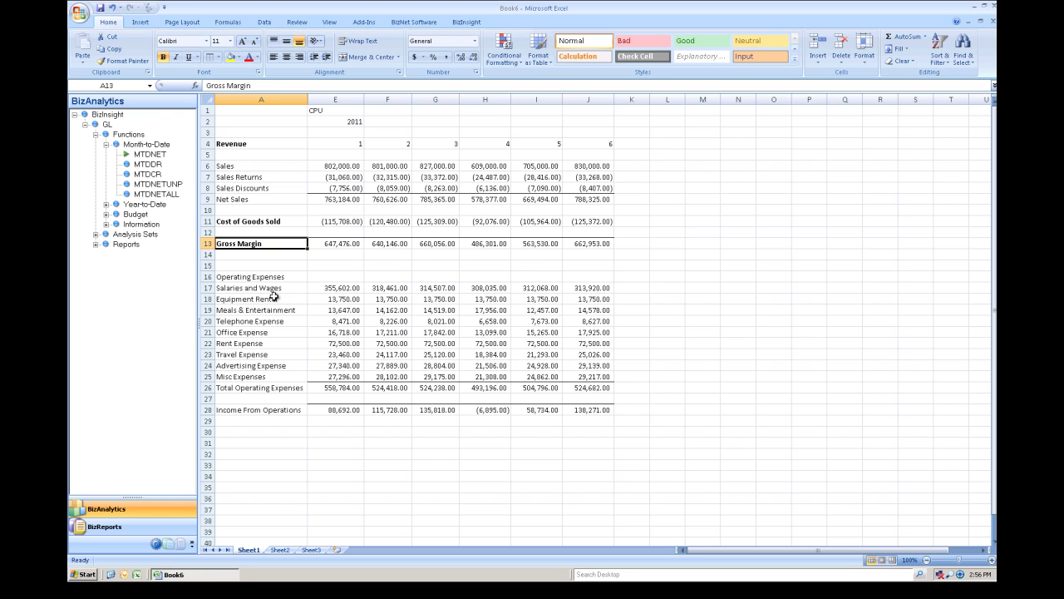
pyautogui.click(263, 409)
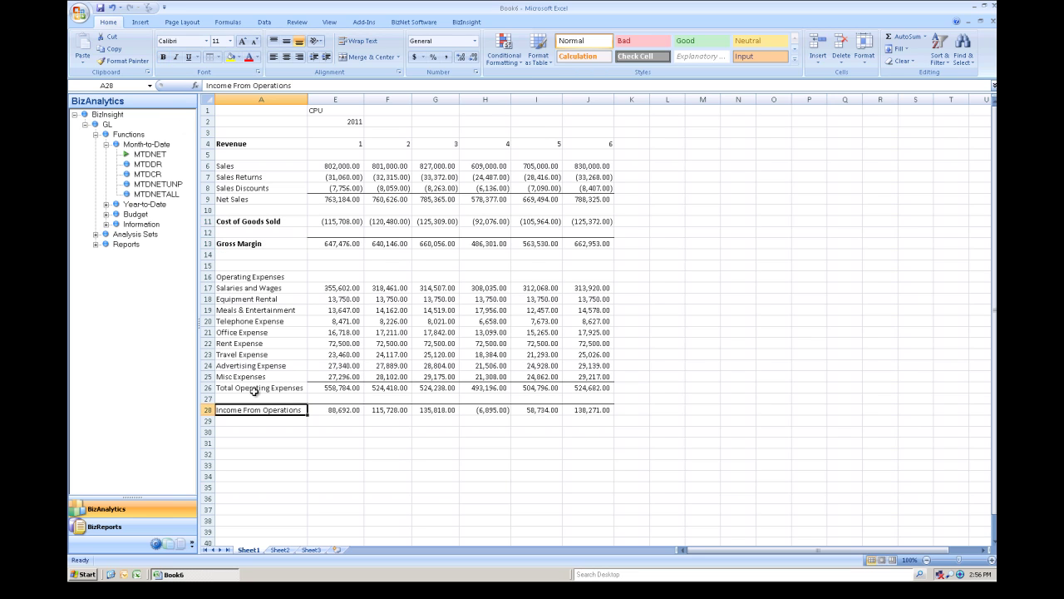
pyautogui.click(163, 56)
# - Drill down on the E21 Office Expense amount with GL Period Bal Pivot, then return to Sheet1
pyautogui.click(345, 333)
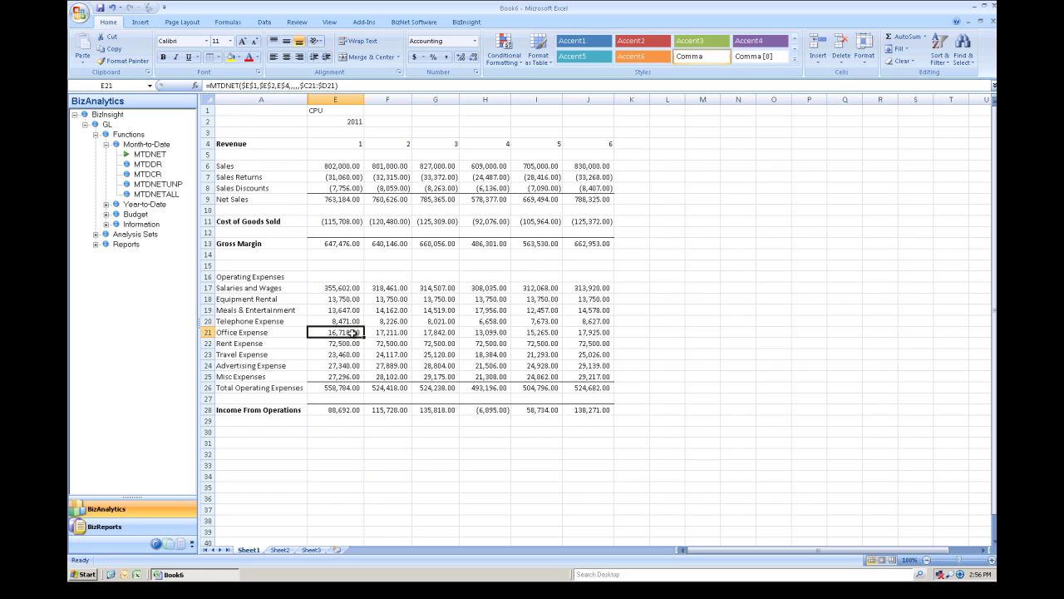
pyautogui.rightClick(356, 332)
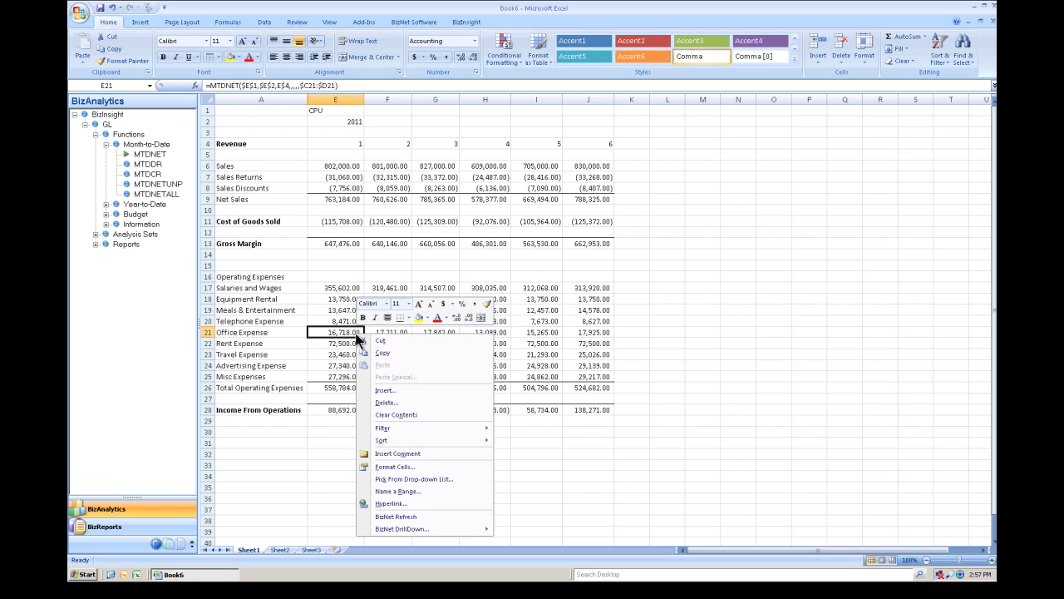
pyautogui.moveTo(422, 526)
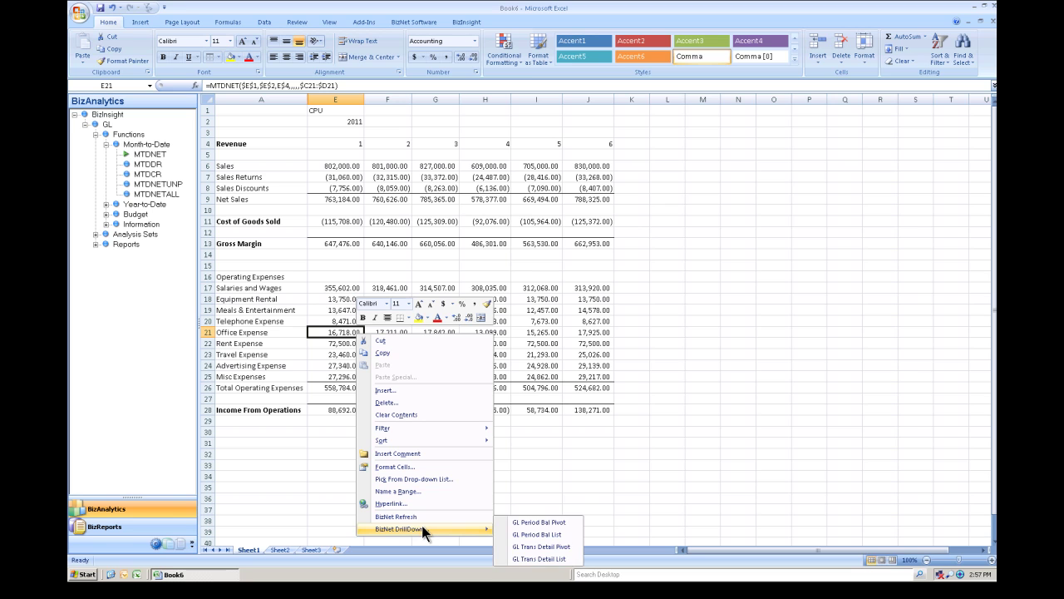
pyautogui.click(533, 521)
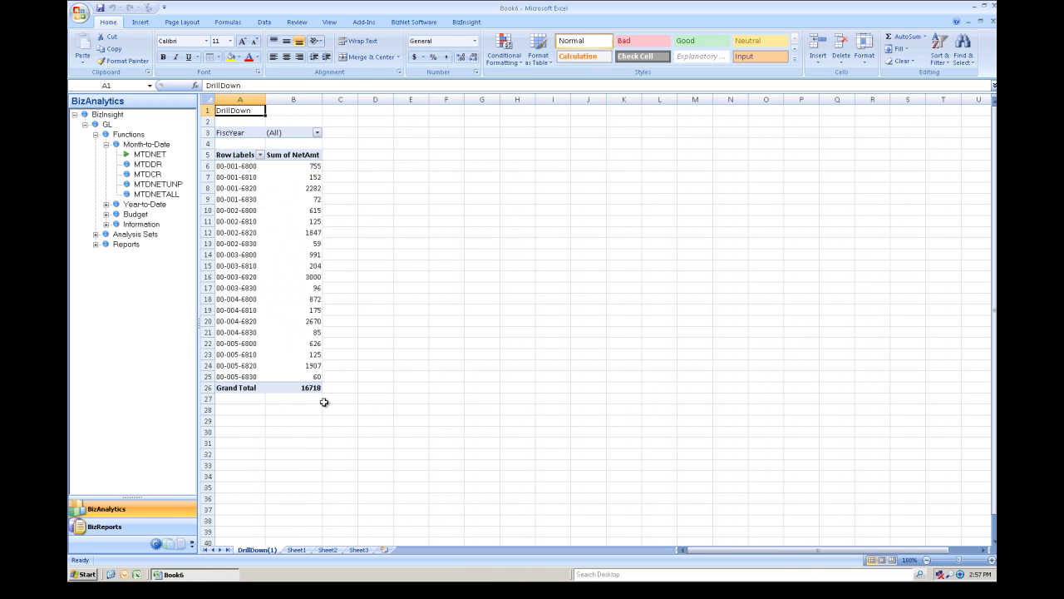
pyautogui.click(308, 388)
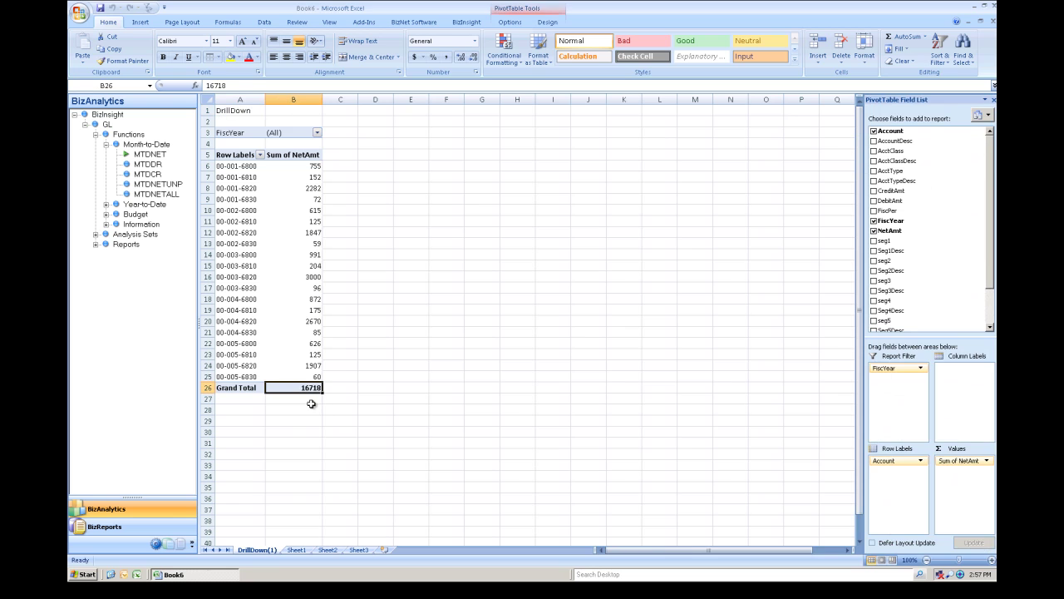
pyautogui.click(296, 550)
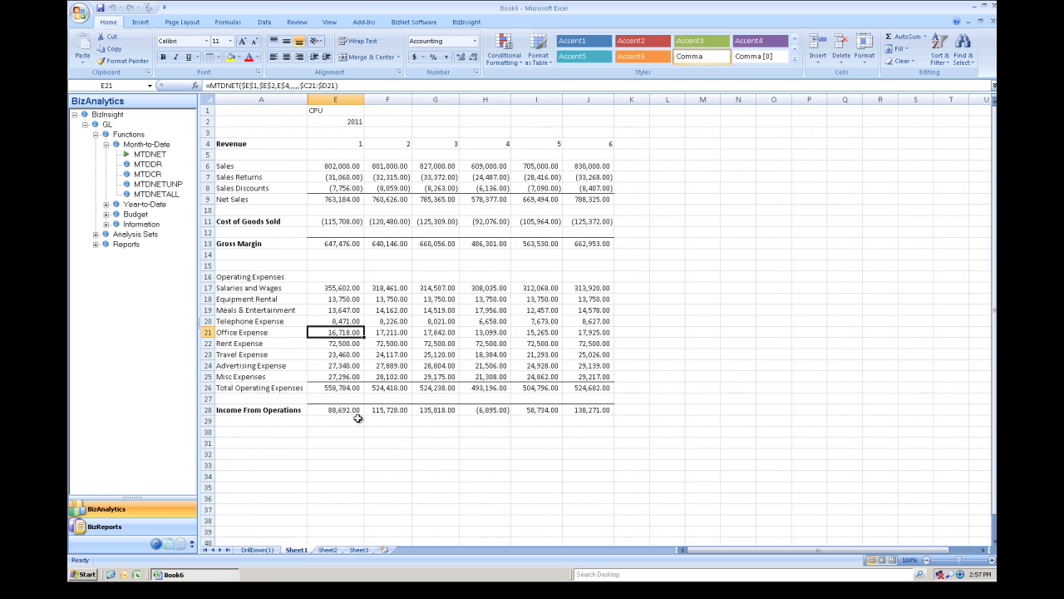